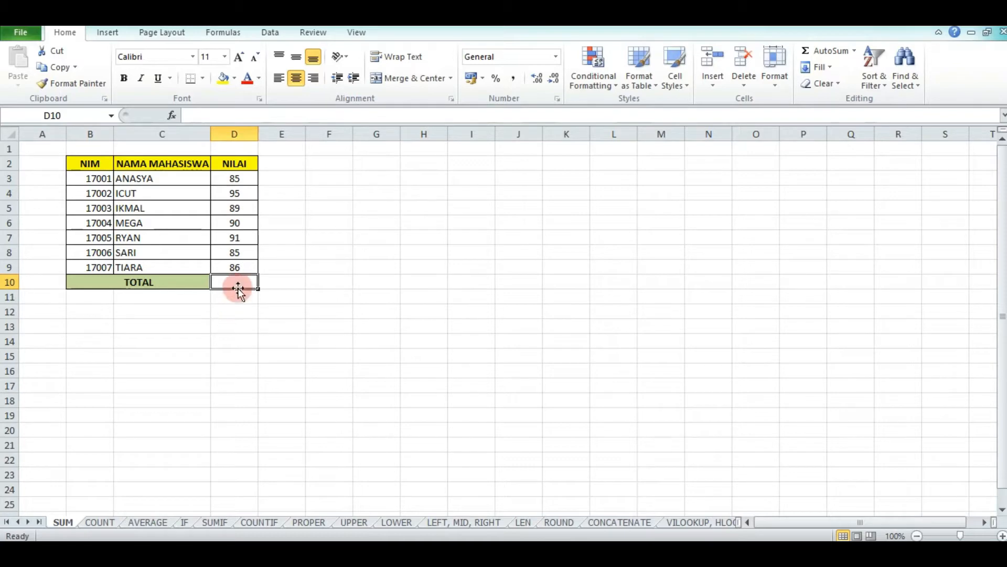
Total the NILAI scores in cell D10 with the formula =SUM(D3:D9)
{"action": "type", "text": "="}
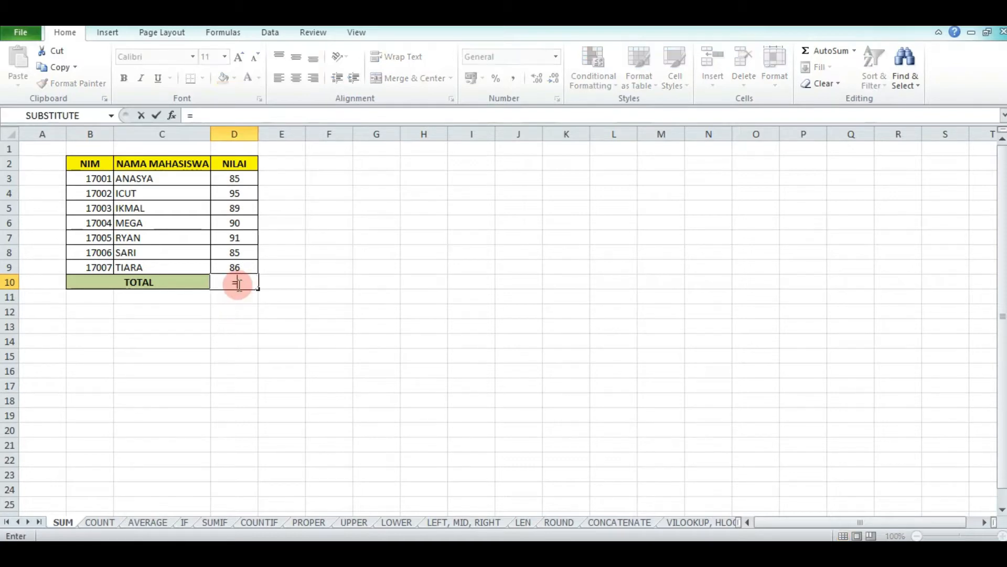
{"action": "type", "text": "sum("}
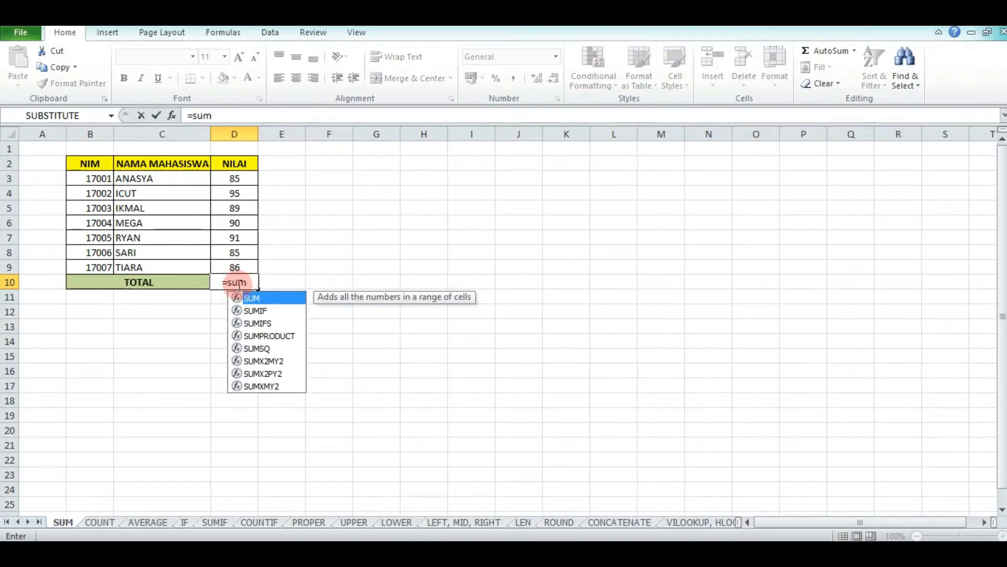
{"action": "left_click", "coordinate": [232, 180]}
{"action": "left_click_drag", "start_coordinate": [232, 179], "coordinate": [246, 271]}
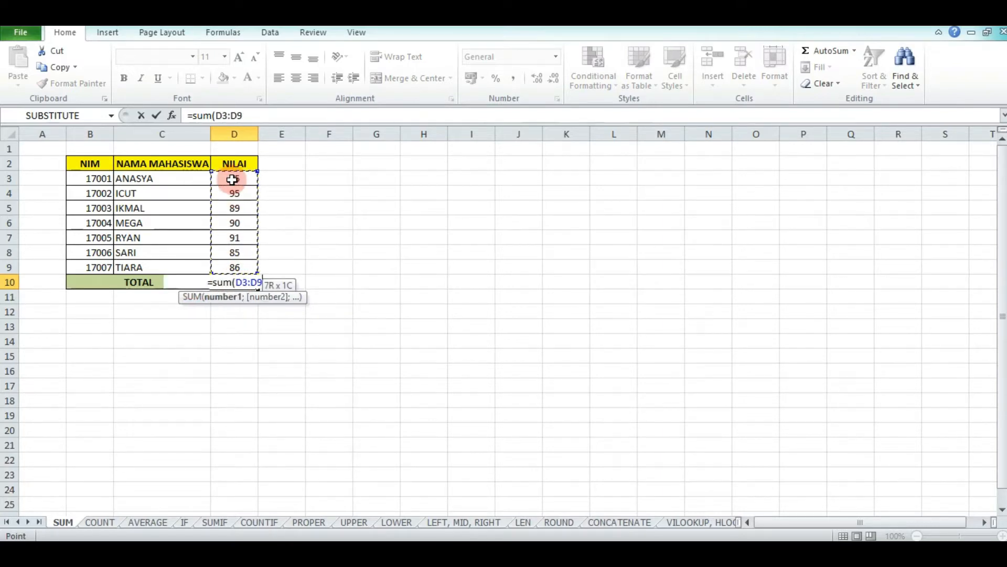
{"action": "type", "text": ")"}
{"action": "key", "text": "Return"}
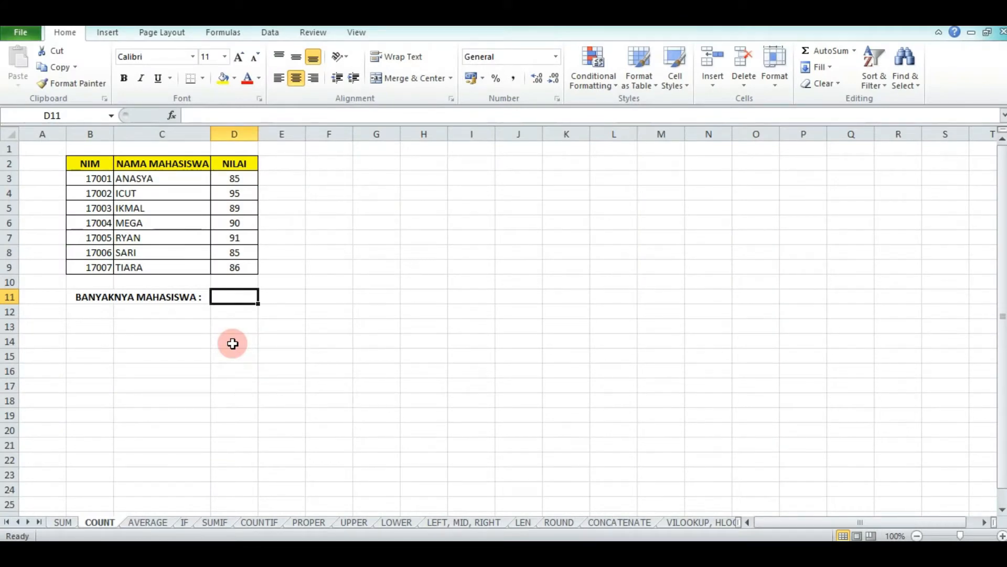
Count the students in cell D11 with a COUNT formula over the scores in D3:D9
{"action": "double_click", "coordinate": [232, 297]}
{"action": "type", "text": "="}
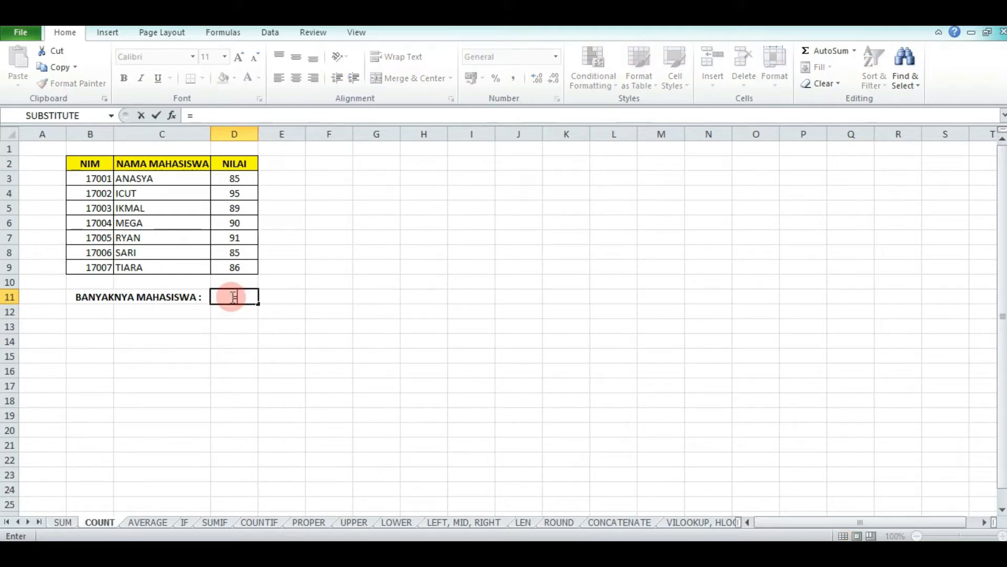
{"action": "type", "text": "count("}
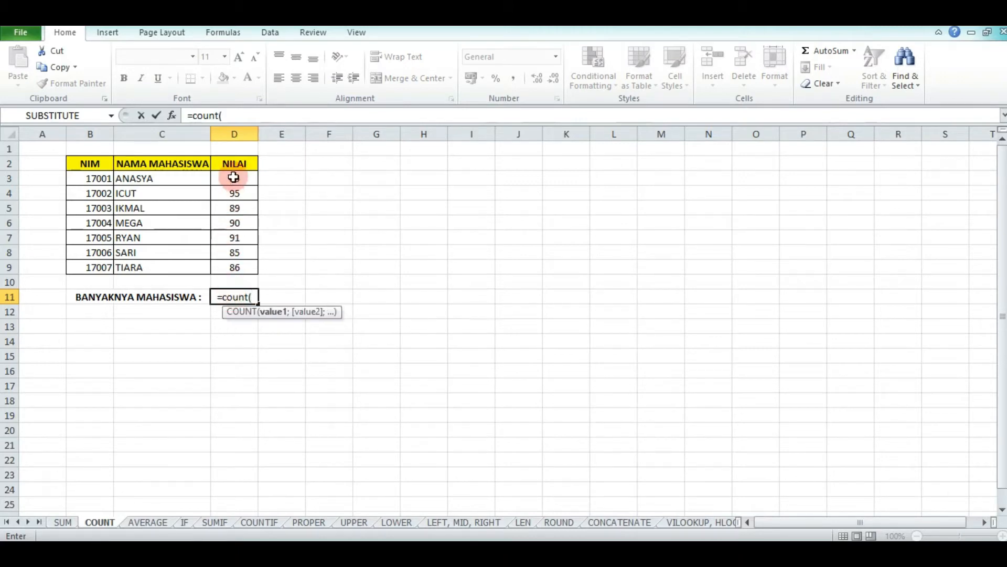
{"action": "left_click_drag", "start_coordinate": [234, 178], "coordinate": [234, 267]}
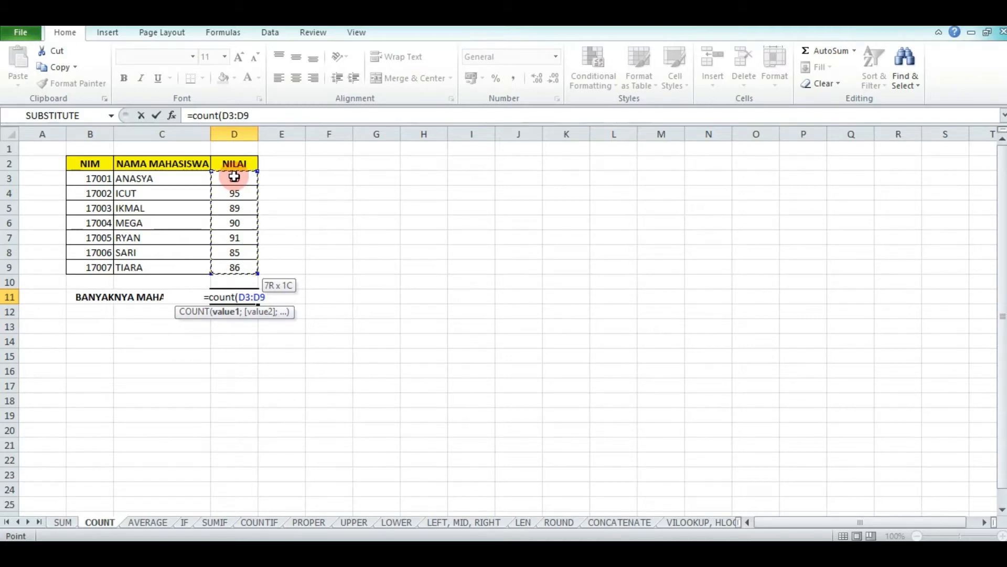
{"action": "key", "text": "Return"}
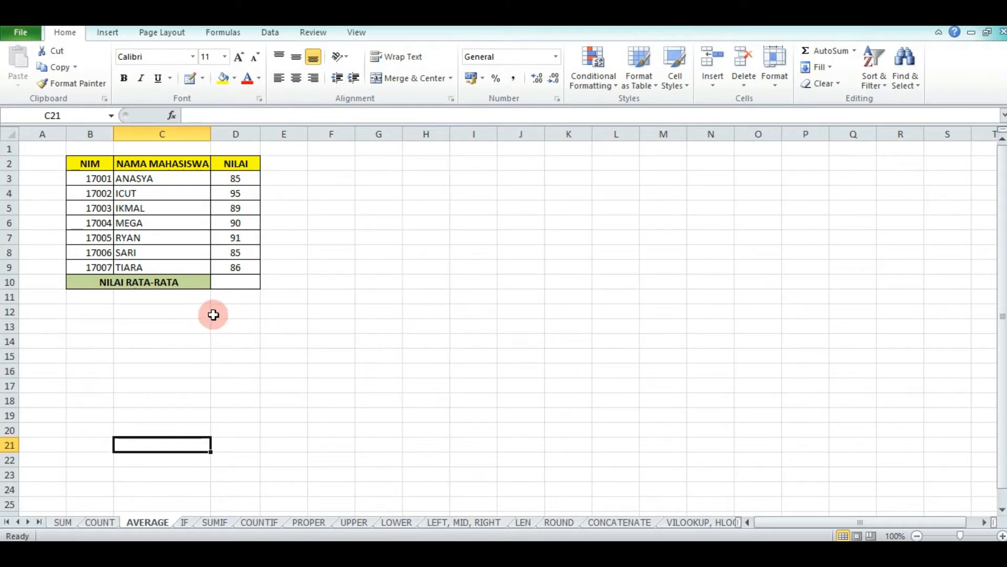
Calculate the average score in the NILAI RATA-RATA cell D10 with an AVERAGE formula over D3:D9
{"action": "left_click", "coordinate": [229, 282]}
{"action": "type", "text": "="}
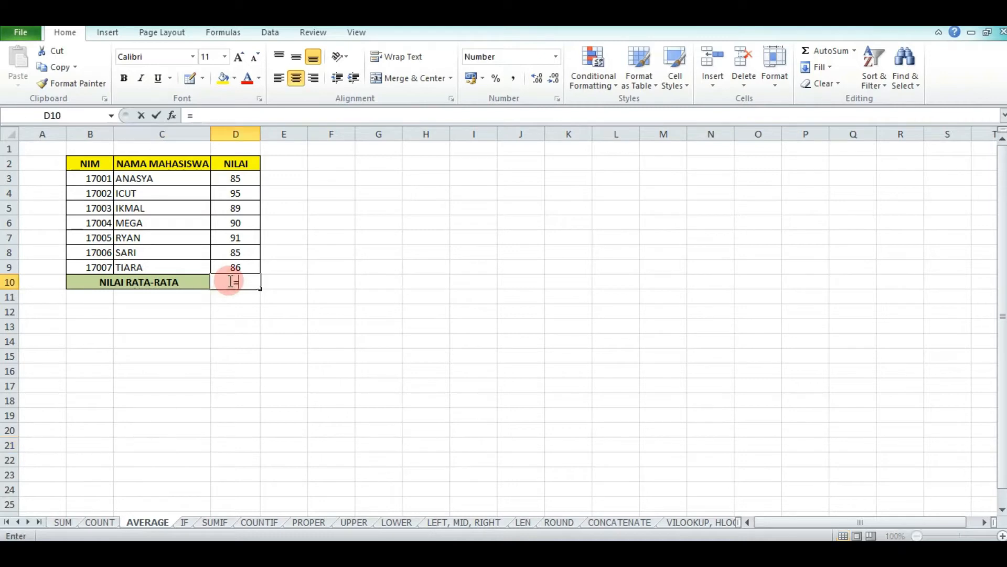
{"action": "type", "text": "avera"}
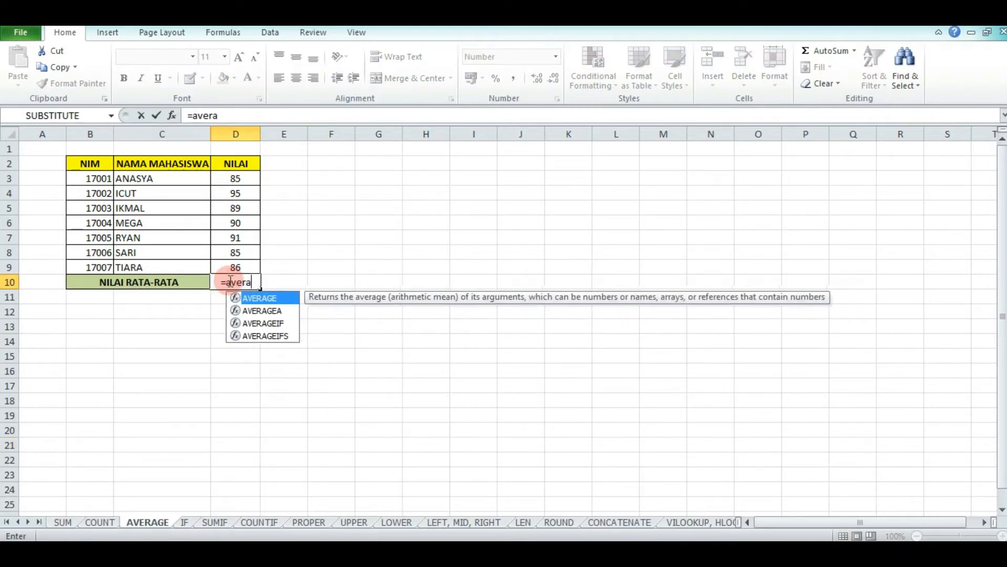
{"action": "type", "text": "ge("}
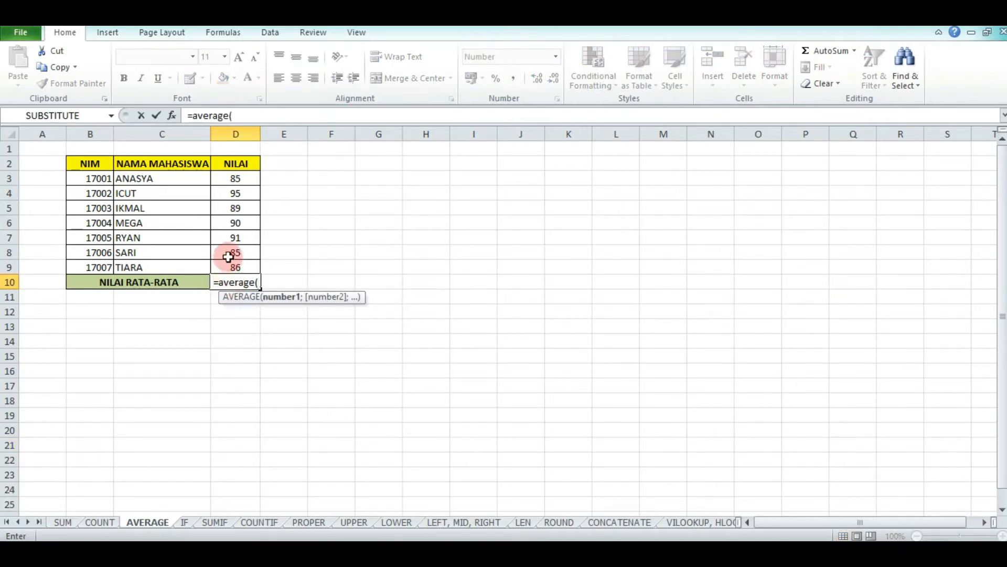
{"action": "left_click", "coordinate": [228, 183]}
{"action": "left_click_drag", "start_coordinate": [228, 184], "coordinate": [236, 267]}
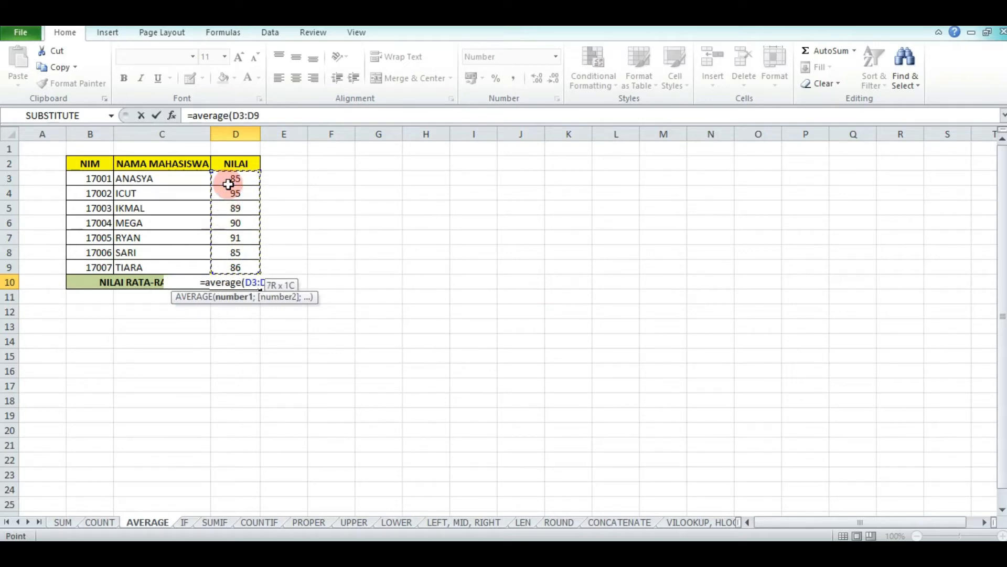
{"action": "key", "text": "Return"}
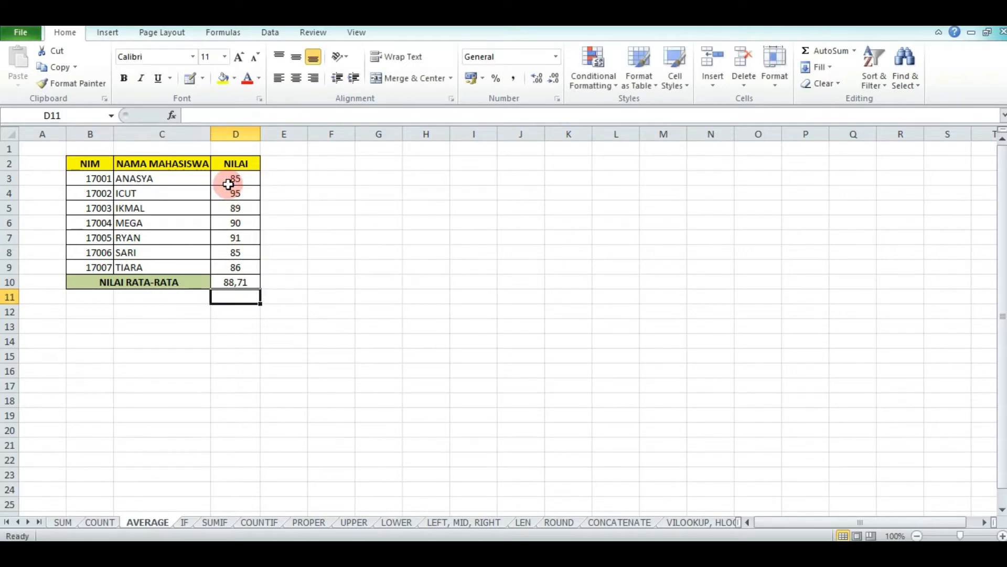
Reduce the number of decimal places displayed for the average score in cell D10
{"action": "left_click", "coordinate": [236, 282]}
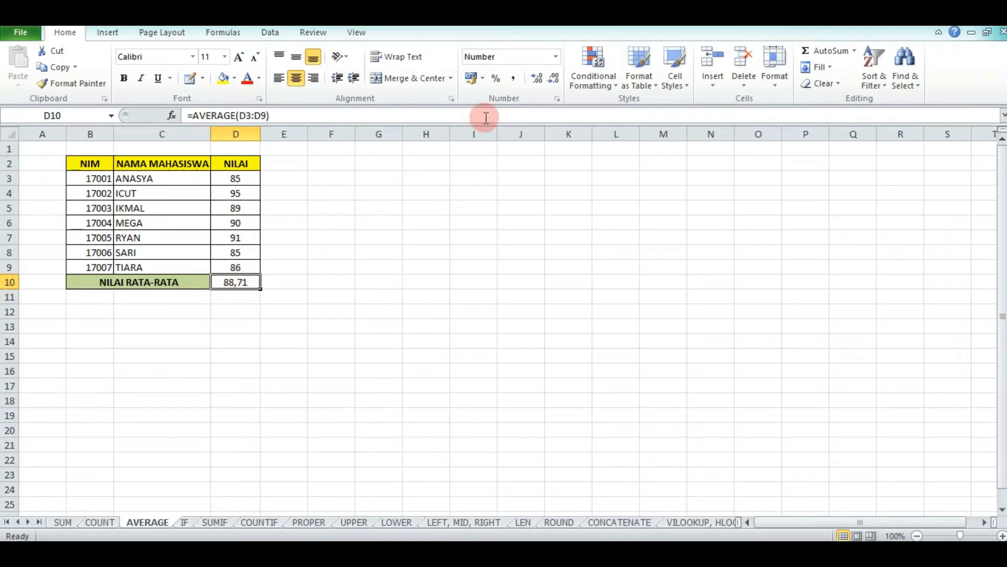
{"action": "left_click", "coordinate": [553, 82]}
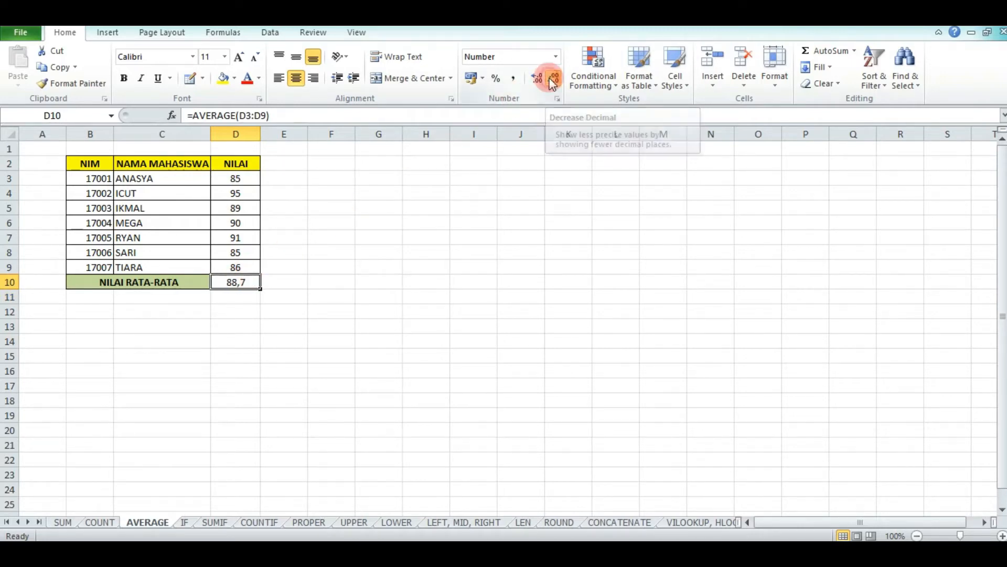
{"action": "left_click", "coordinate": [552, 82]}
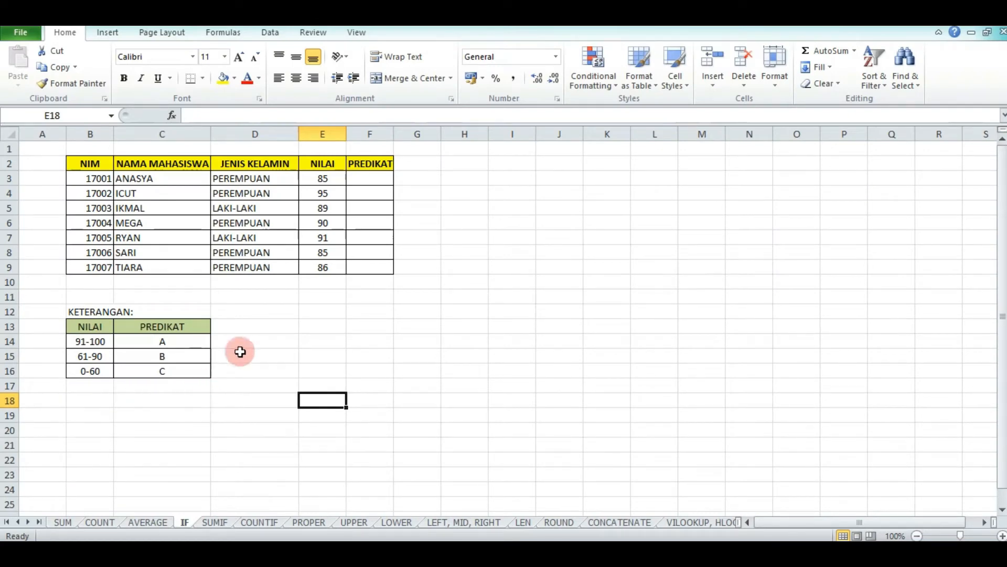
Start an IF formula in PREDIKAT cell F3 that returns "A" when E3>=90
{"action": "left_click", "coordinate": [375, 181]}
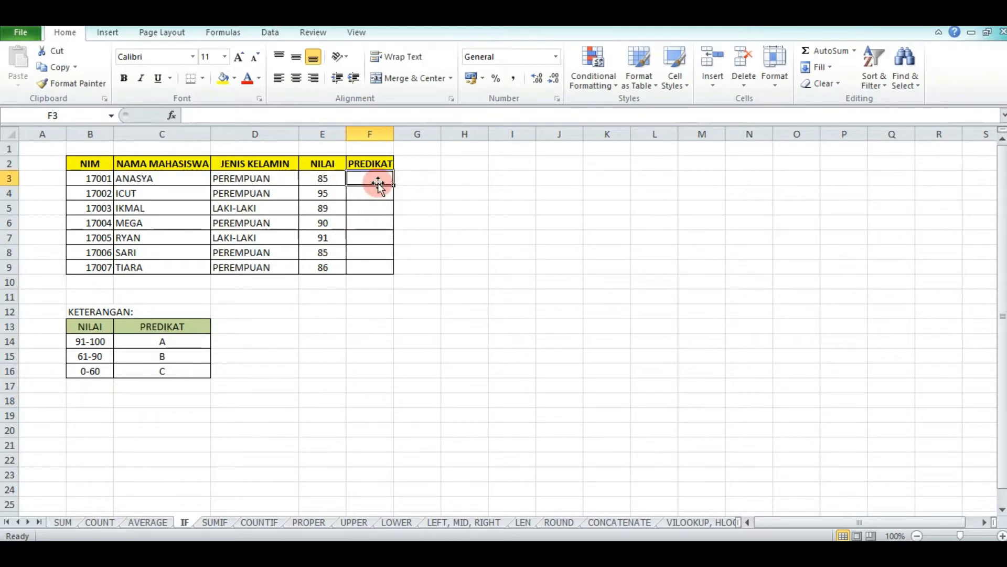
{"action": "type", "text": "=if"}
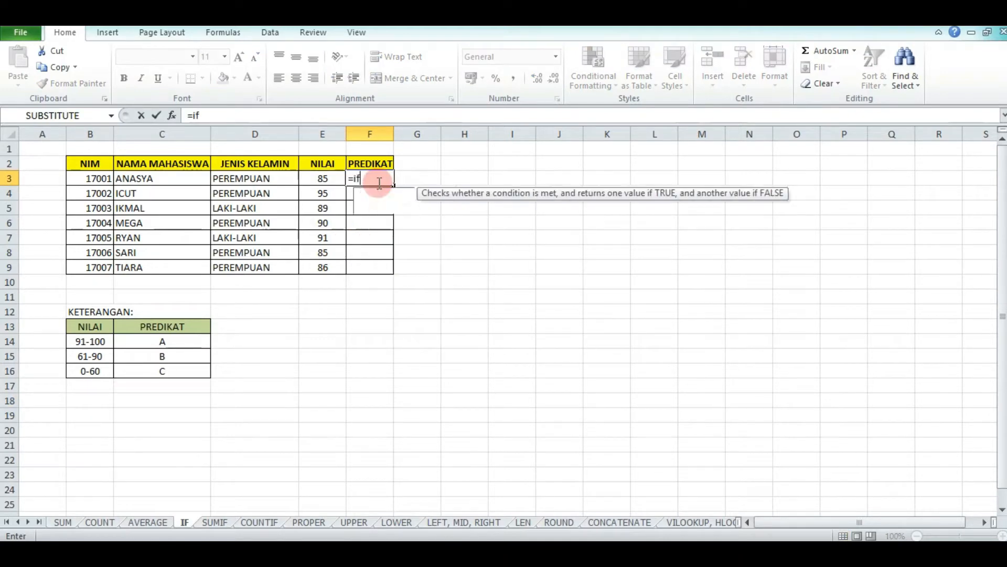
{"action": "type", "text": "("}
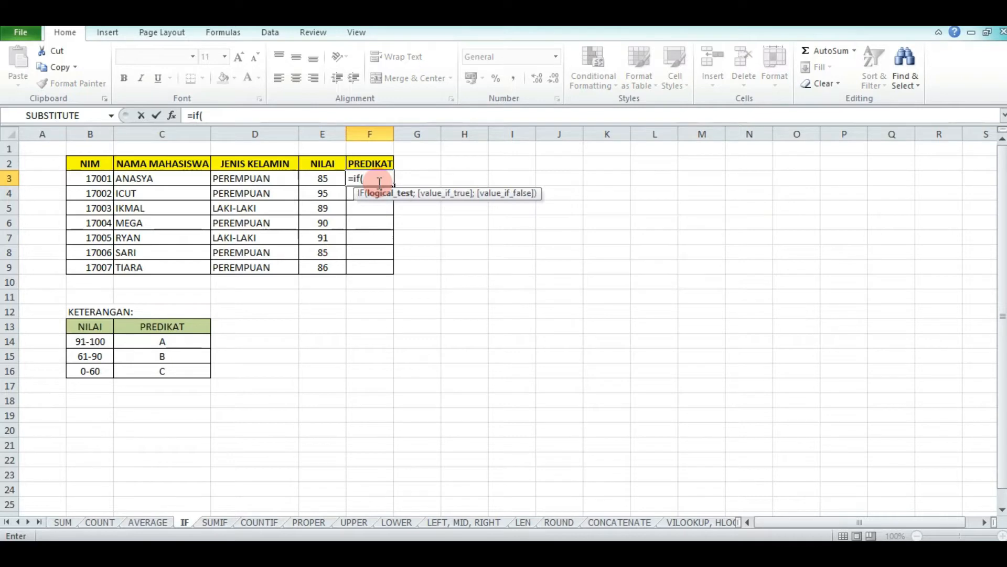
{"action": "left_click", "coordinate": [331, 178]}
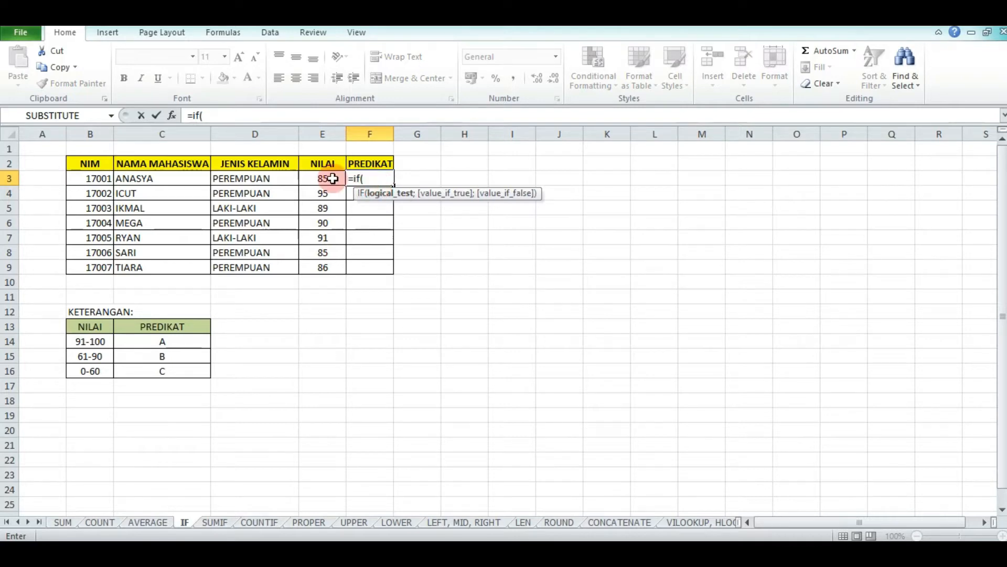
{"action": "type", "text": ">=90;"}
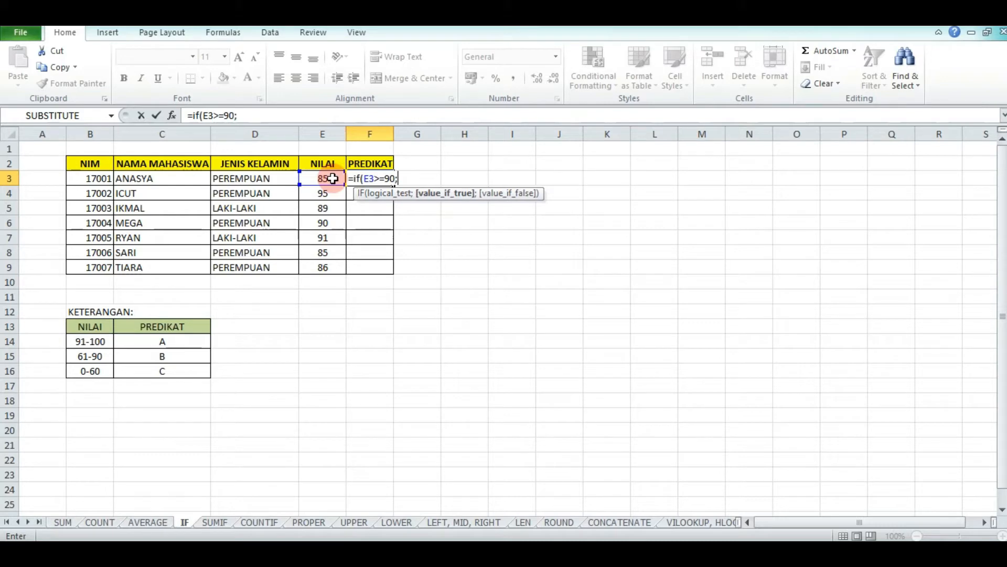
{"action": "type", "text": "\"A\";"}
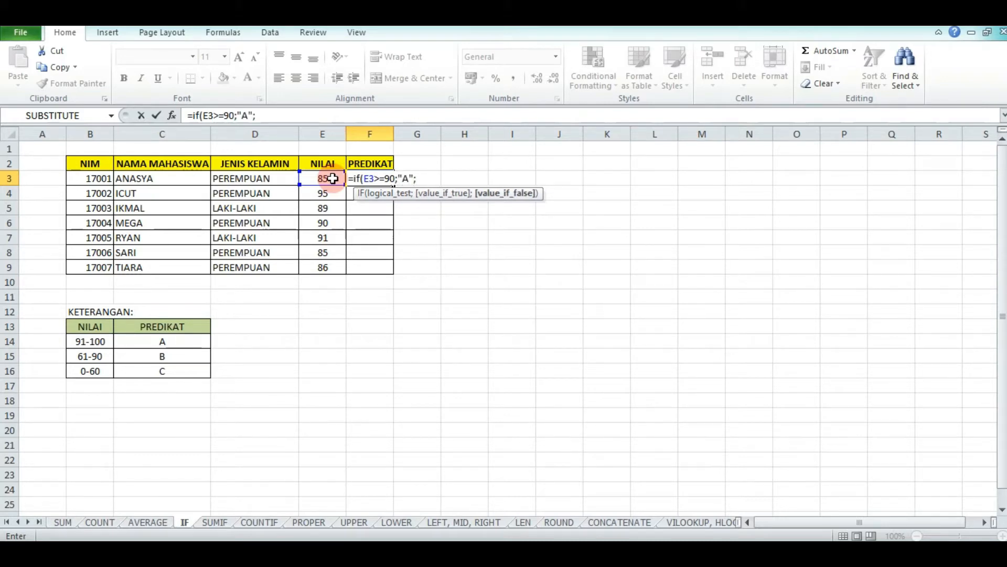
Complete the F3 formula with a nested IF returning "B" when E3>=60 and otherwise "C", and fill it down to F9
{"action": "type", "text": "if("}
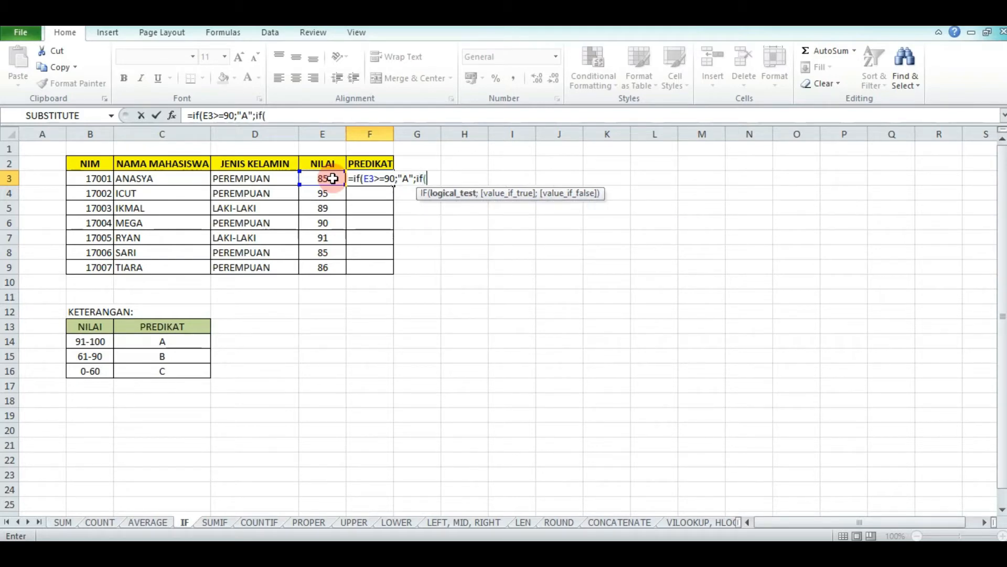
{"action": "left_click", "coordinate": [326, 179]}
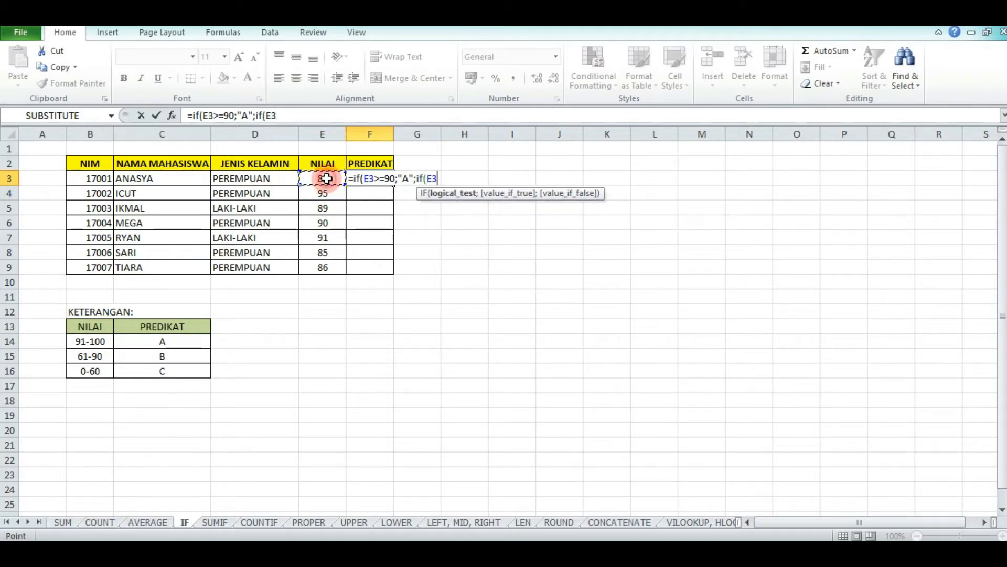
{"action": "type", "text": ">="}
{"action": "type", "text": "60"}
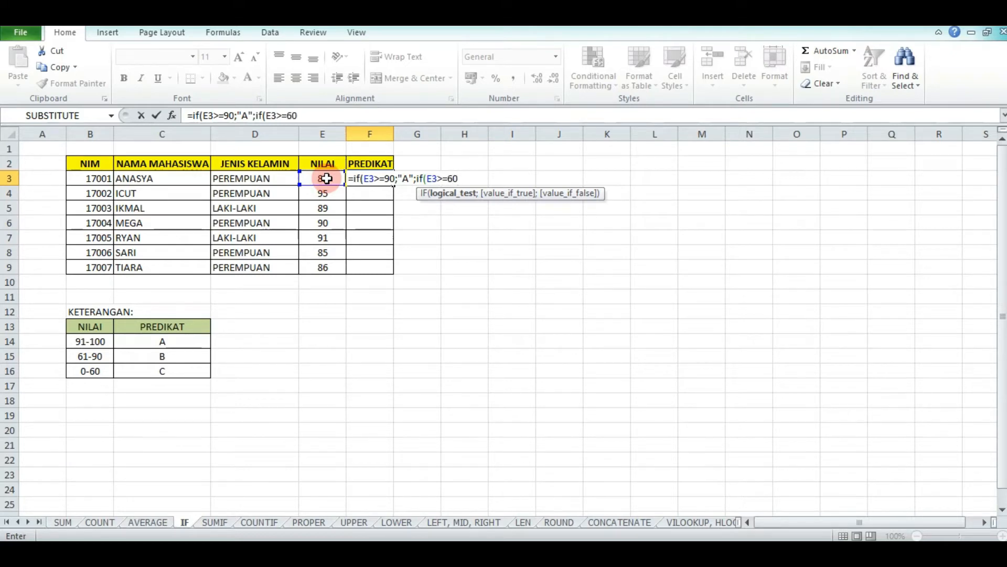
{"action": "type", "text": ";\"B"}
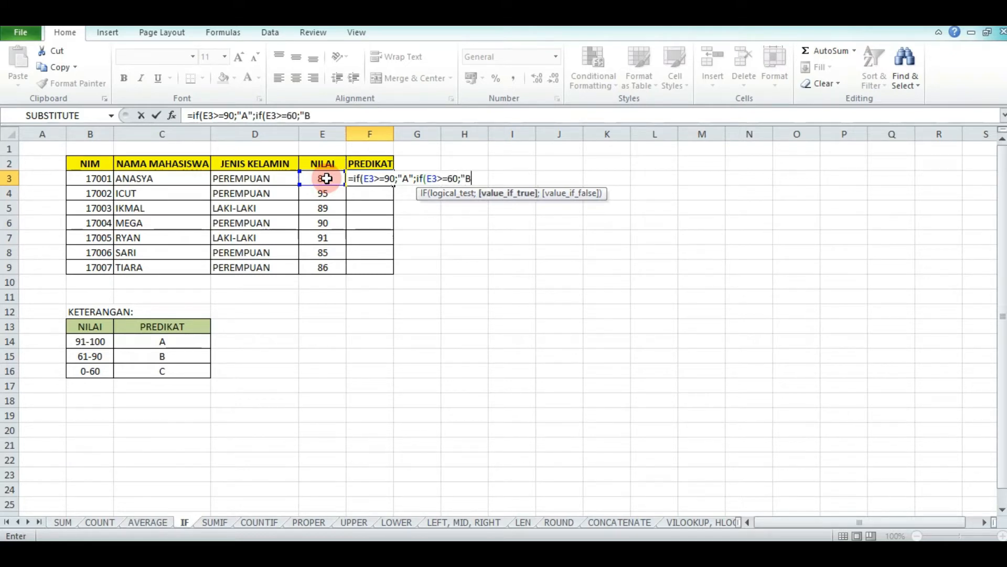
{"action": "type", "text": "\";"}
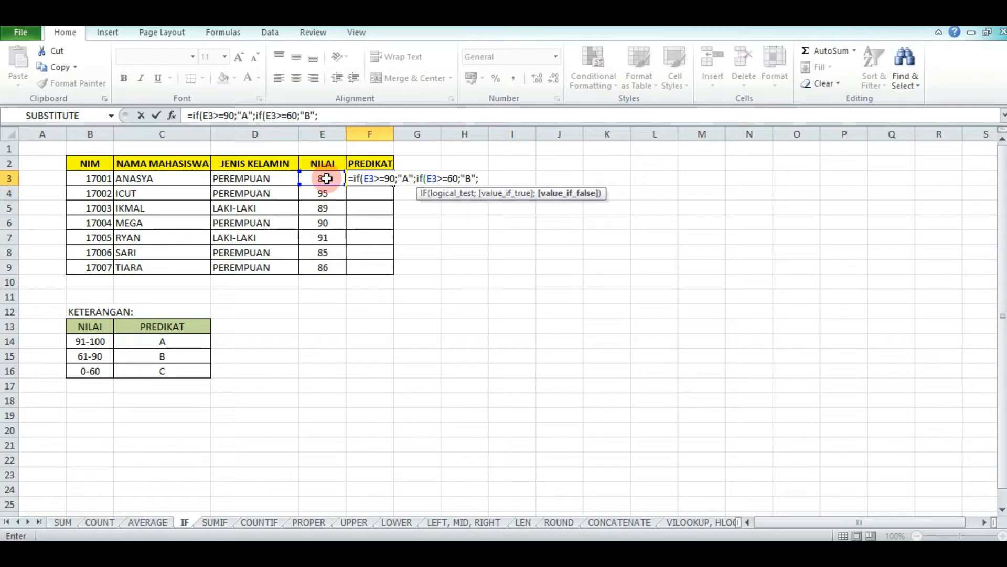
{"action": "type", "text": "\"C\")"}
{"action": "key", "text": "Return"}
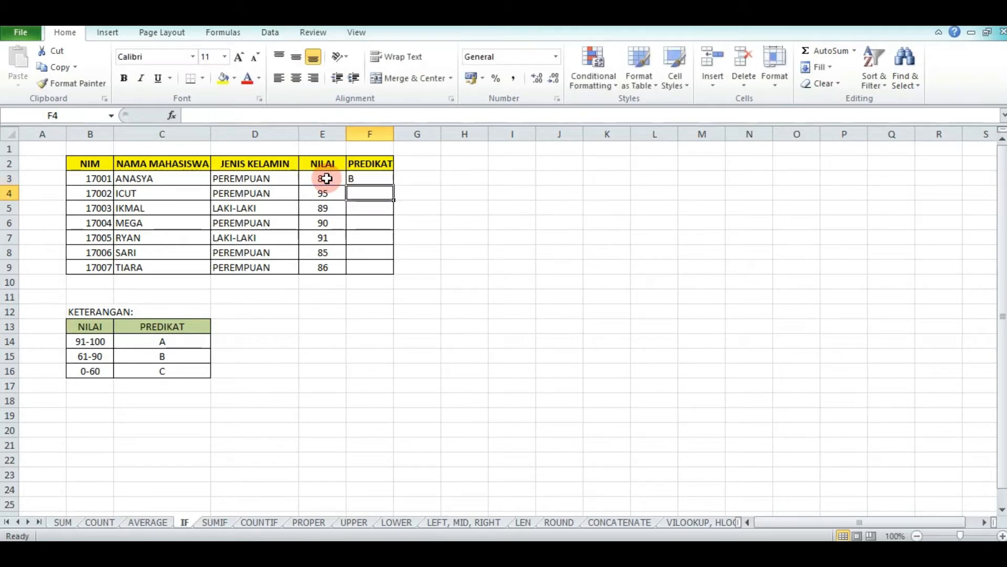
{"action": "left_click", "coordinate": [370, 178]}
{"action": "left_click_drag", "start_coordinate": [393, 185], "coordinate": [399, 274]}
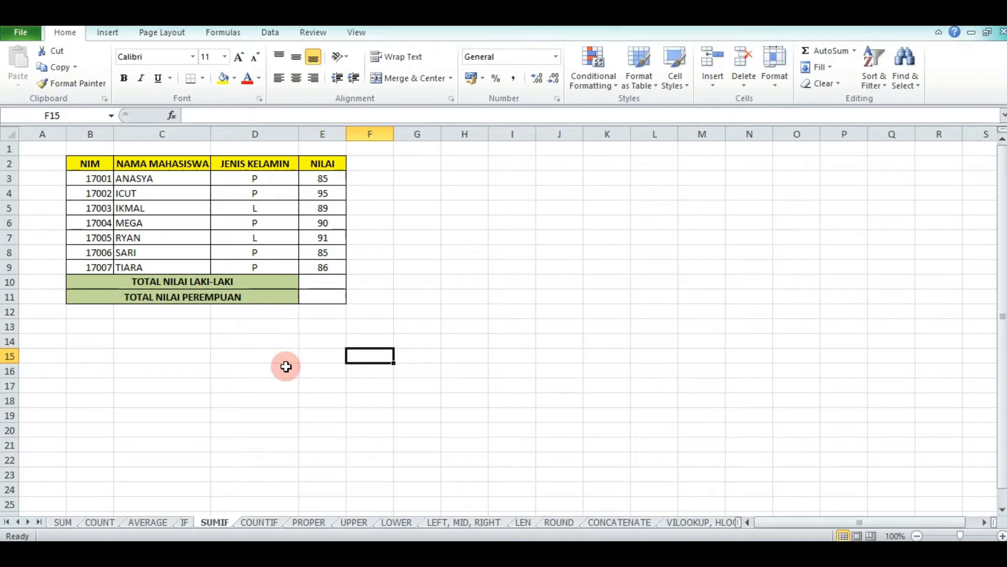
Calculate the male students' total score in E10 with a SUMIF formula using range D3:D9, criterion "L" and sum range E3:E9
{"action": "left_click", "coordinate": [324, 280]}
{"action": "type", "text": "="}
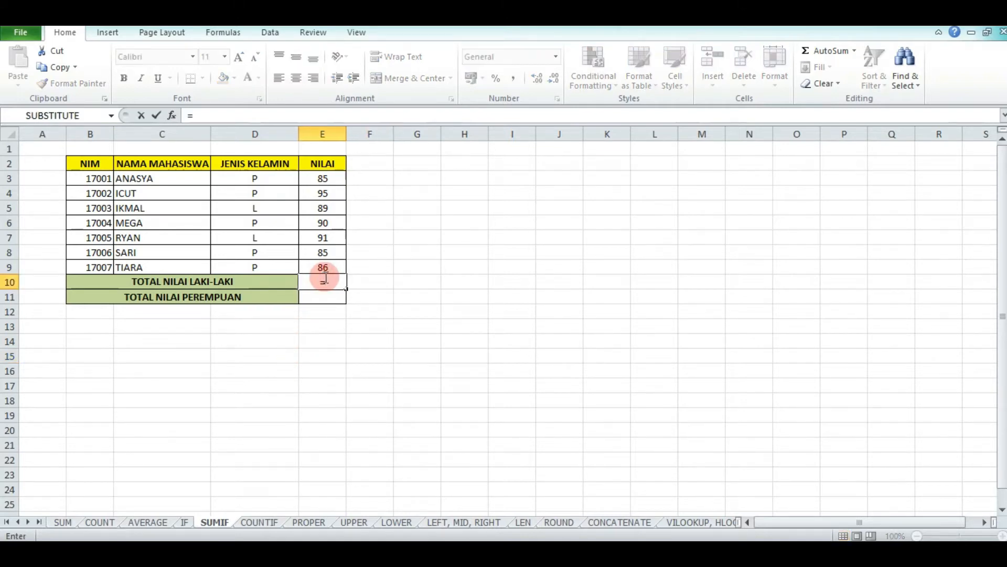
{"action": "type", "text": "SUMIF("}
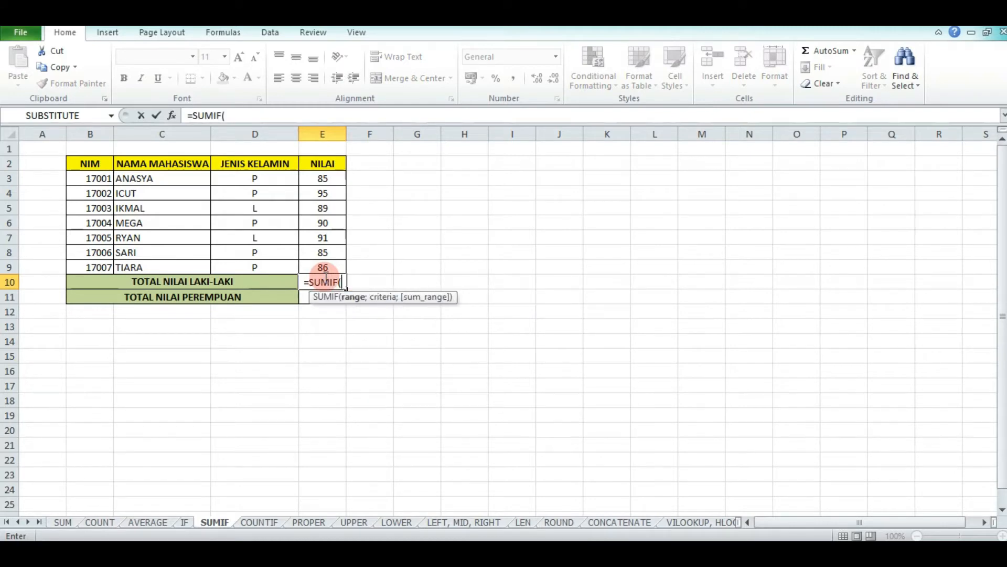
{"action": "left_click", "coordinate": [286, 184]}
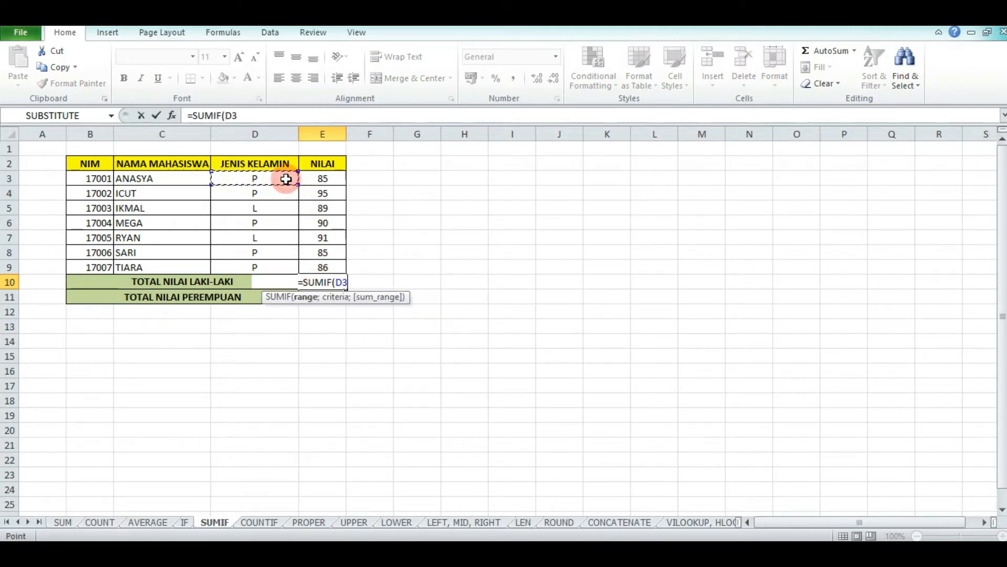
{"action": "left_click_drag", "start_coordinate": [286, 185], "coordinate": [293, 264]}
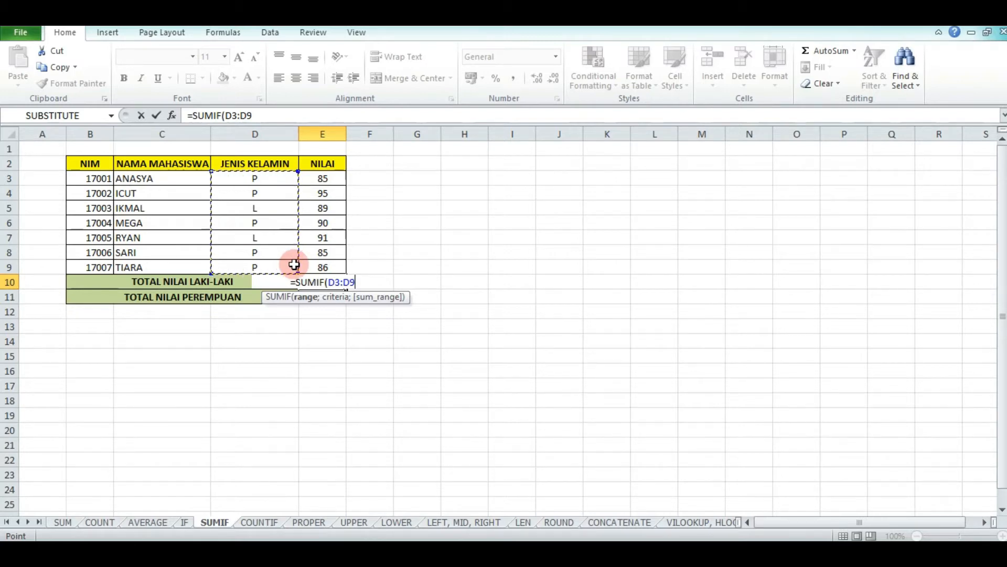
{"action": "type", "text": ";"}
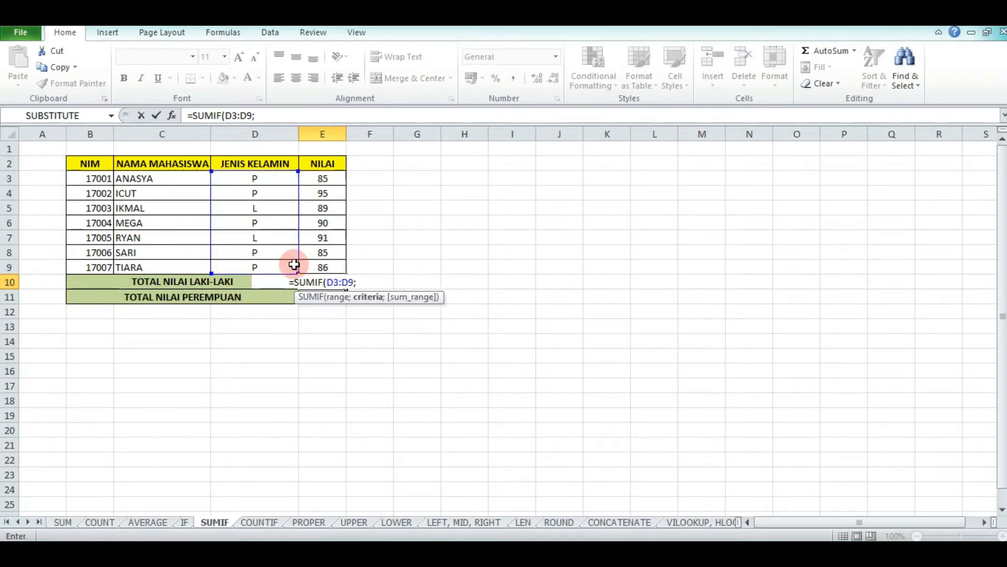
{"action": "type", "text": "\"L\""}
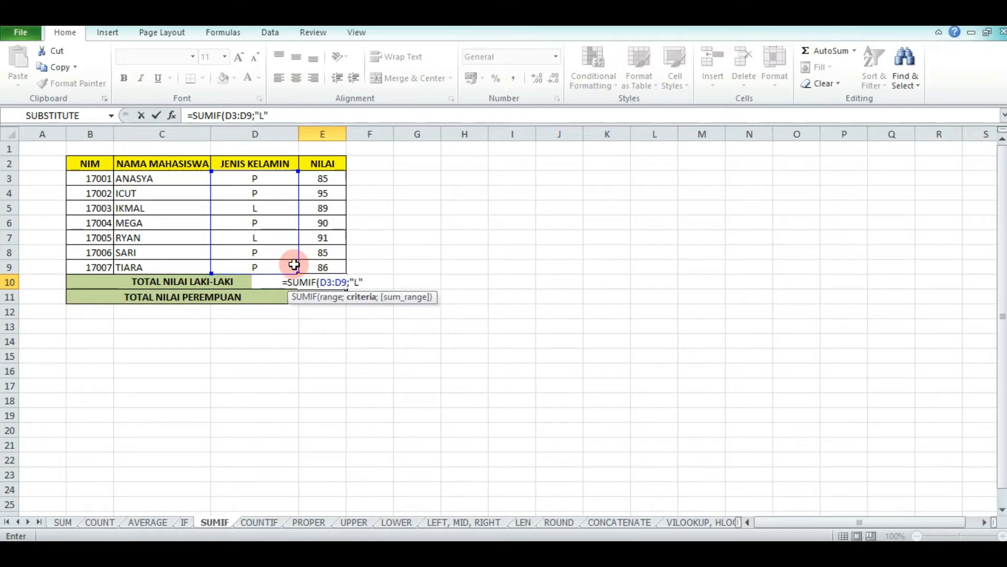
{"action": "type", "text": ";"}
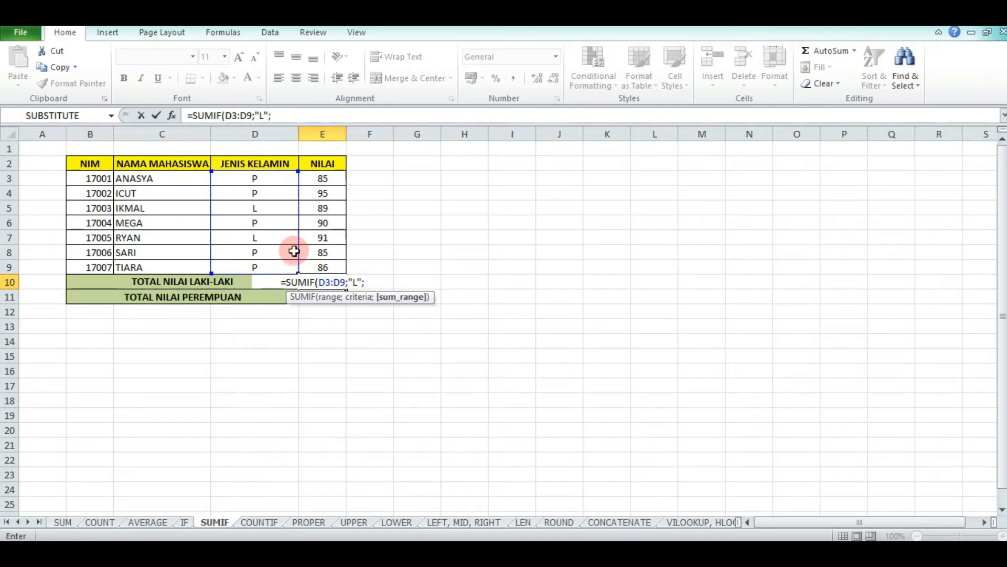
{"action": "left_click", "coordinate": [326, 181]}
{"action": "left_click_drag", "start_coordinate": [326, 181], "coordinate": [321, 254]}
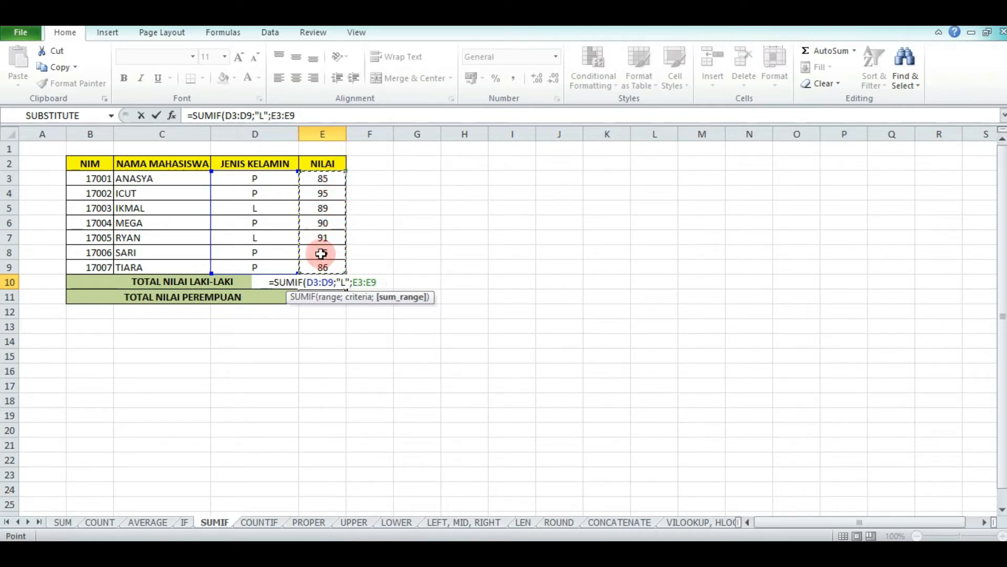
{"action": "key", "text": "Return"}
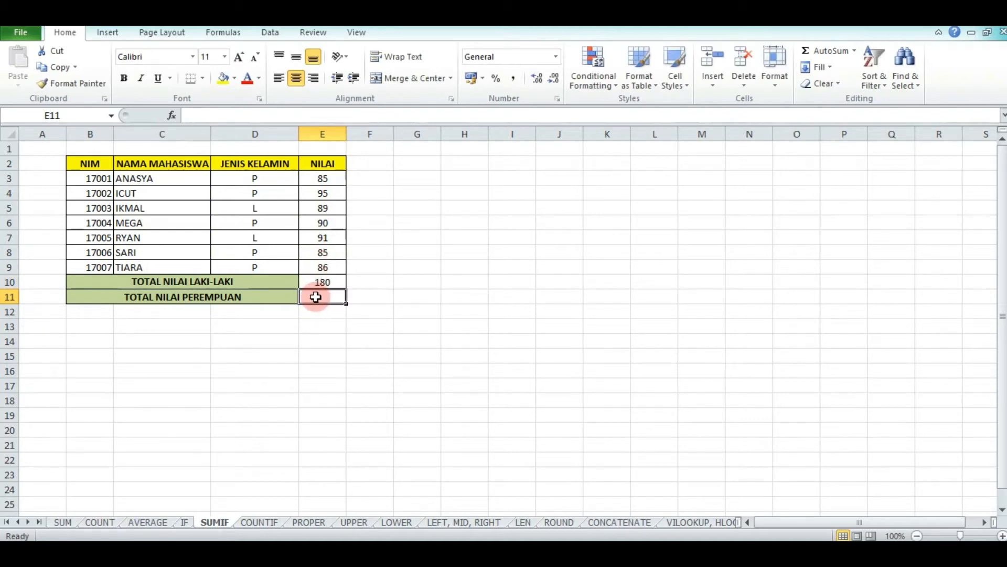
Copy the SUMIF formula from E10 into TOTAL NILAI PEREMPUAN cell E11 and change its criterion to "p"
{"action": "left_click", "coordinate": [323, 280]}
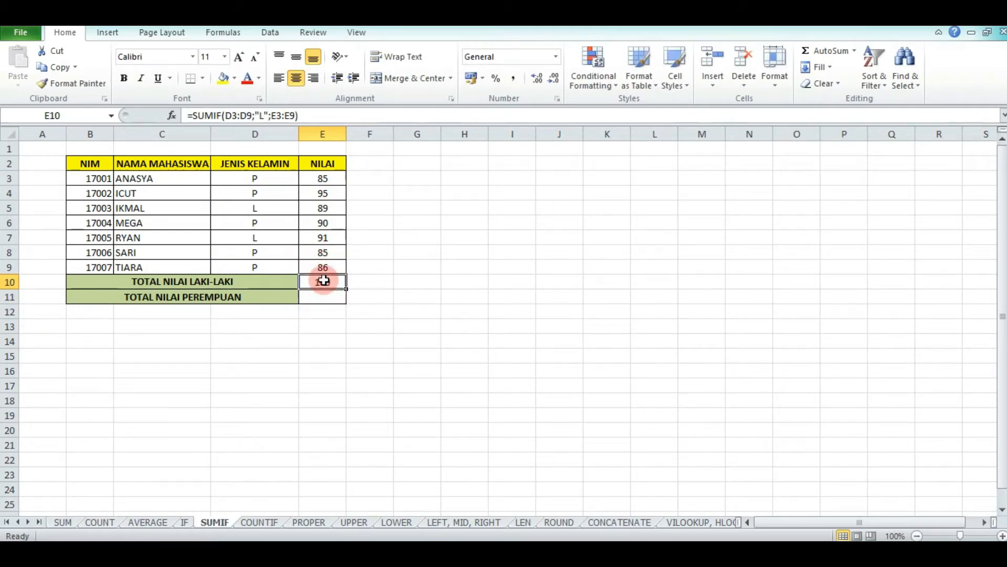
{"action": "key", "text": "ctrl+c"}
{"action": "left_click", "coordinate": [326, 292]}
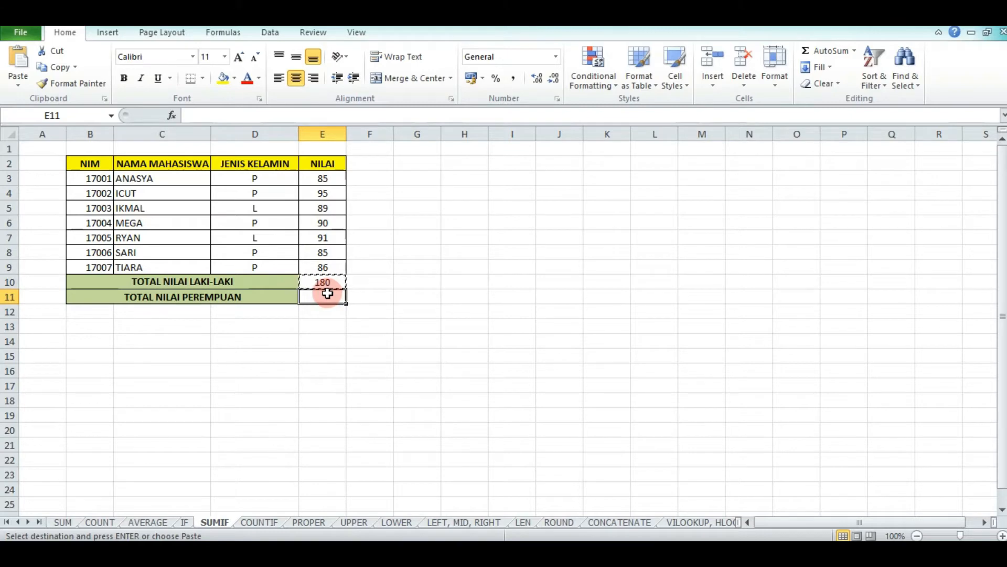
{"action": "key", "text": "ctrl+v"}
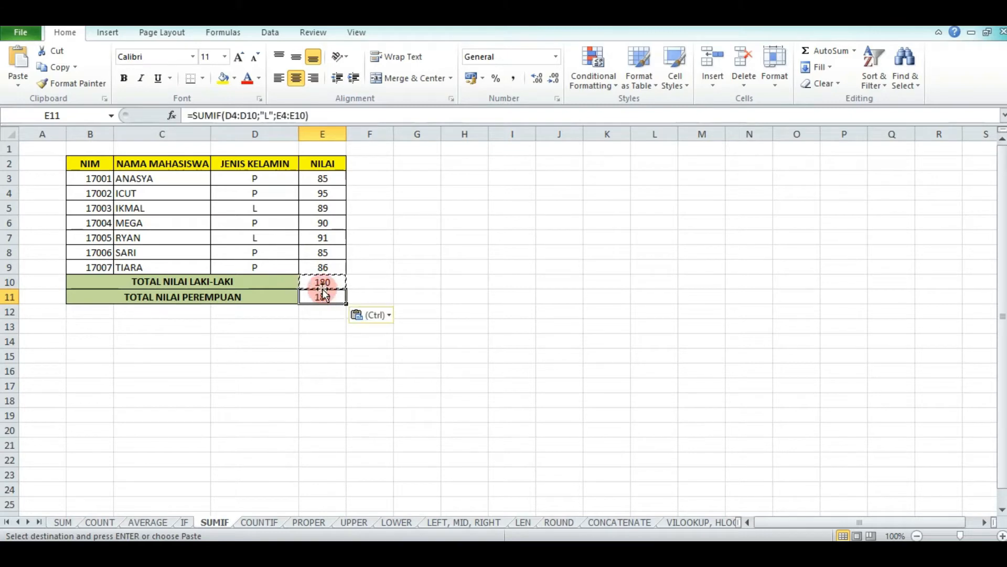
{"action": "double_click", "coordinate": [268, 116]}
{"action": "type", "text": "p"}
{"action": "key", "text": "Return"}
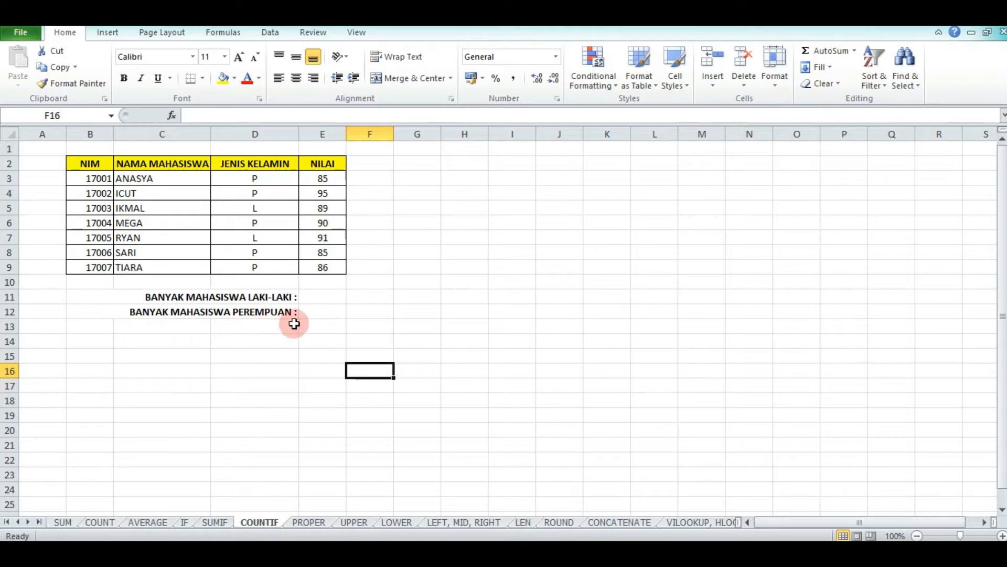
Count the male students in BANYAK MAHASISWA LAKI-LAKI cell E11 with a COUNTIF formula over D3:D9 and criterion "L"
{"action": "left_click", "coordinate": [319, 299]}
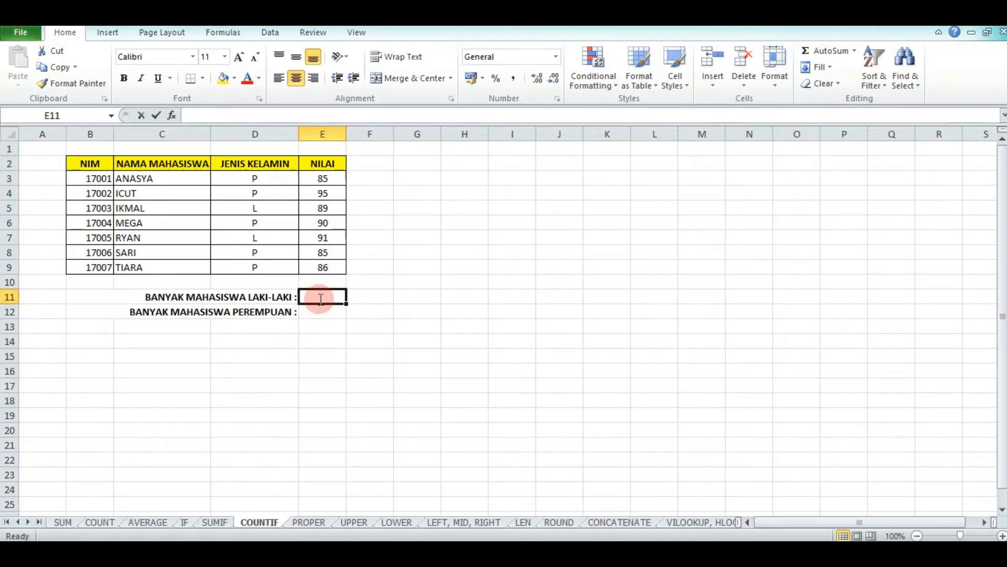
{"action": "type", "text": "=COUNTIF("}
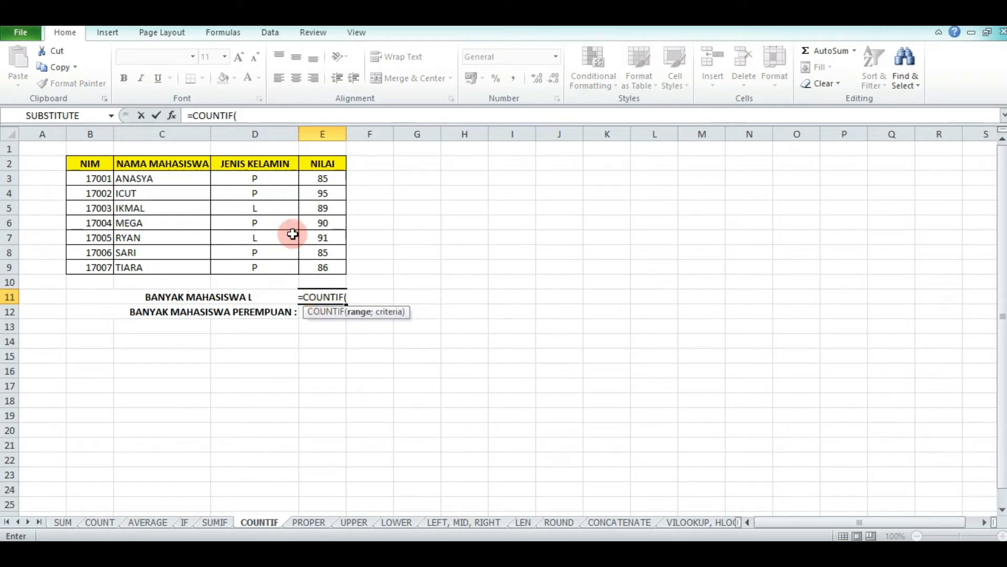
{"action": "left_click", "coordinate": [276, 180]}
{"action": "left_click_drag", "start_coordinate": [277, 180], "coordinate": [285, 265]}
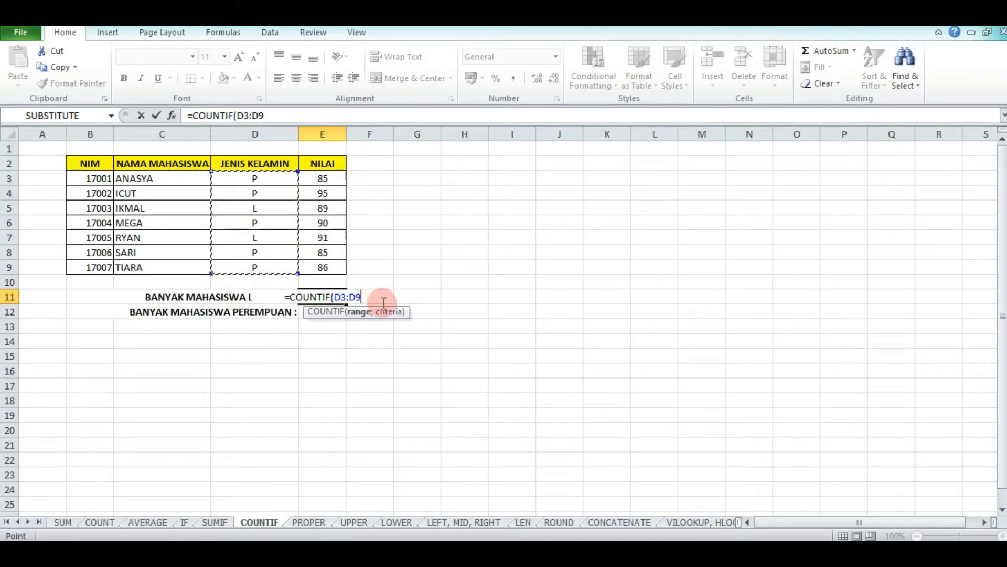
{"action": "type", "text": ";\""}
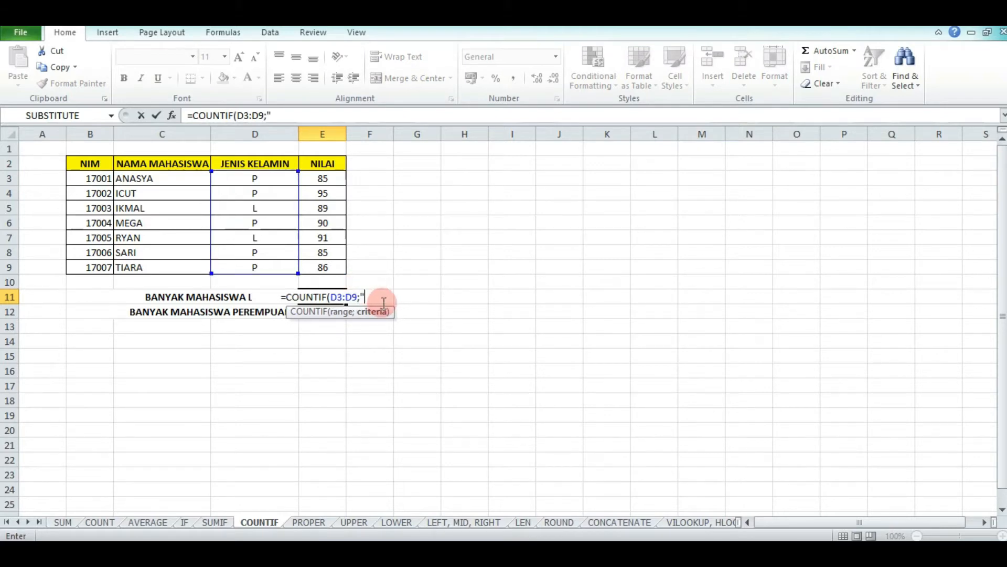
{"action": "type", "text": "L\""}
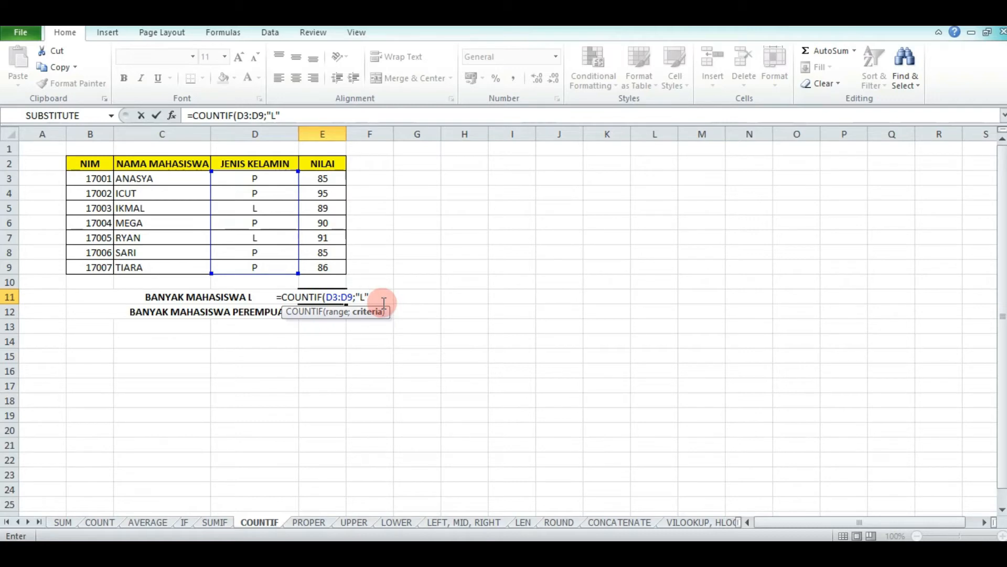
{"action": "key", "text": "Return"}
Copy the COUNTIF formula from E11 into BANYAK MAHASISWA PEREMPUAN cell E12
{"action": "left_click", "coordinate": [330, 295]}
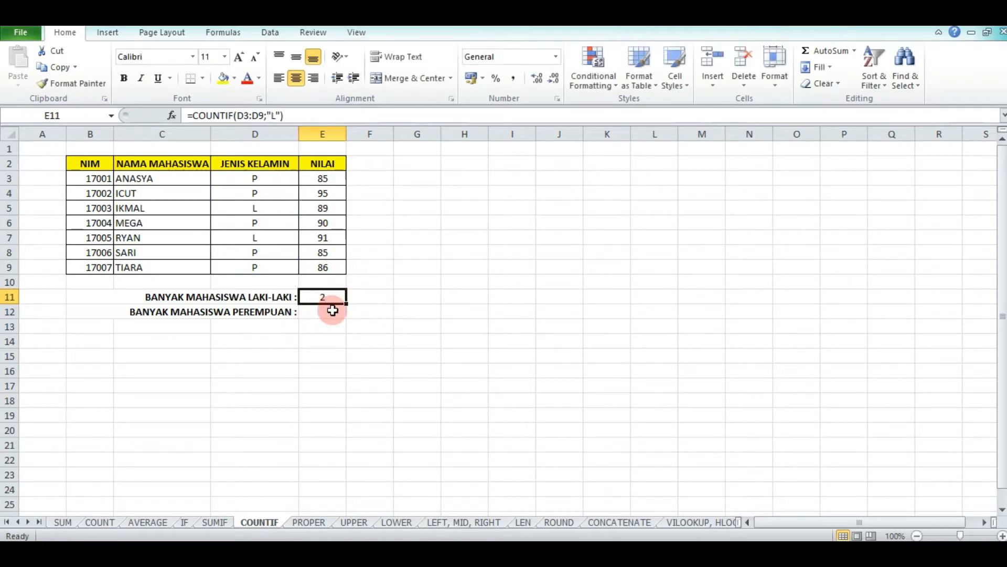
{"action": "key", "text": "ctrl+c"}
{"action": "left_click", "coordinate": [331, 312]}
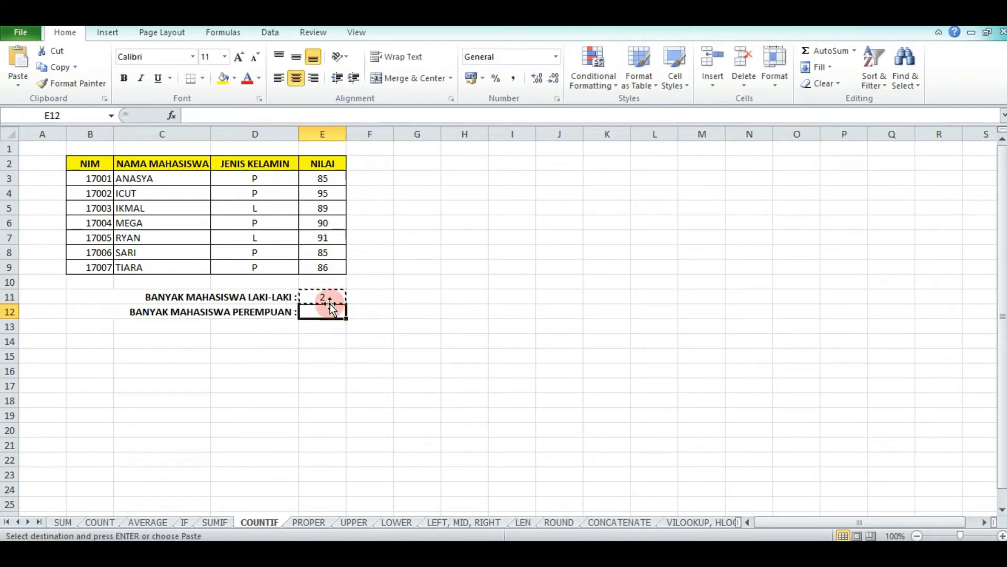
{"action": "key", "text": "ctrl+v"}
Edit the COUNTIF formula in E12 so its range starts at D3 and its criterion is "P"
{"action": "left_click", "coordinate": [249, 115]}
{"action": "key", "text": "BackSpace"}
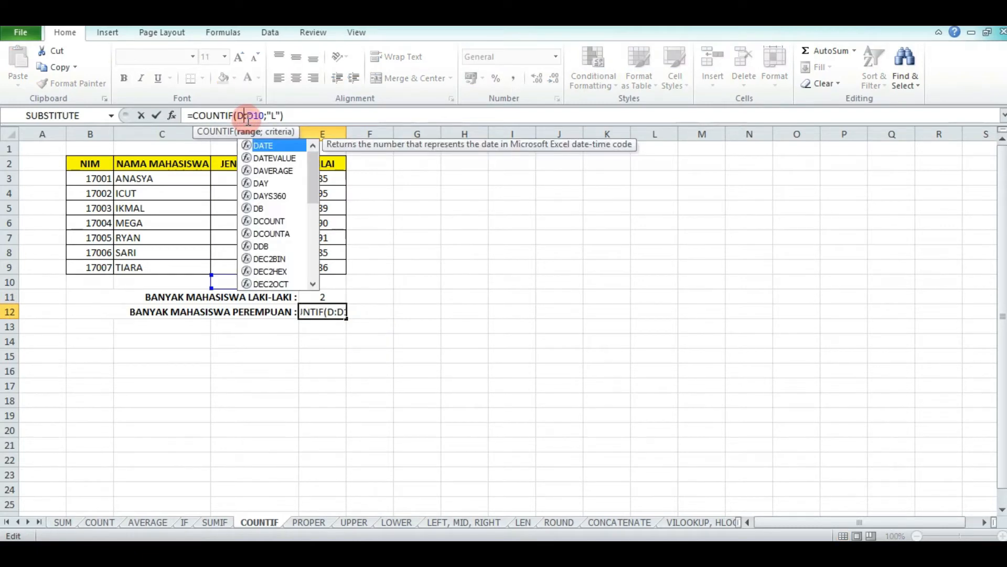
{"action": "type", "text": "3"}
{"action": "left_click", "coordinate": [282, 116]}
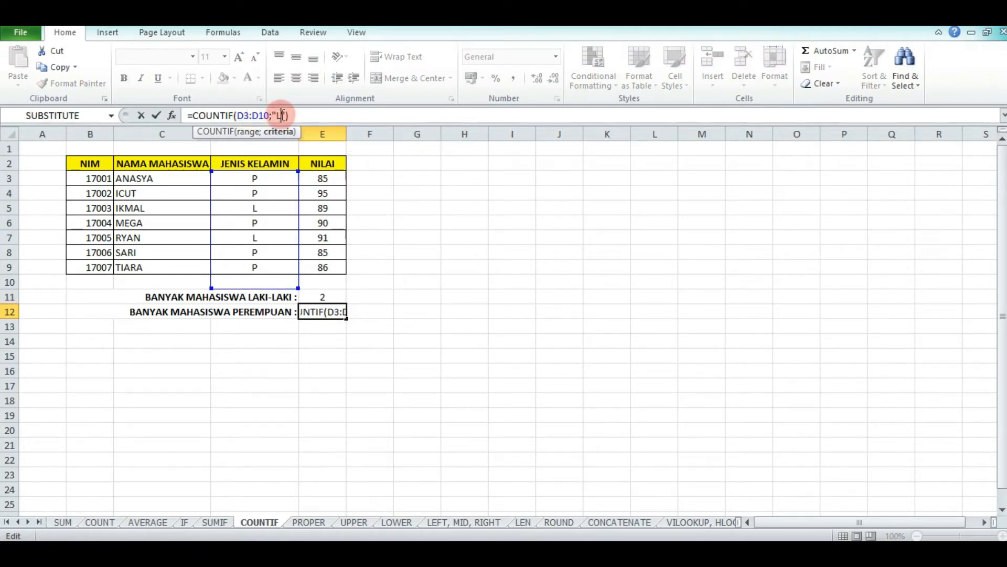
{"action": "key", "text": "BackSpace"}
{"action": "type", "text": "P"}
{"action": "key", "text": "Return"}
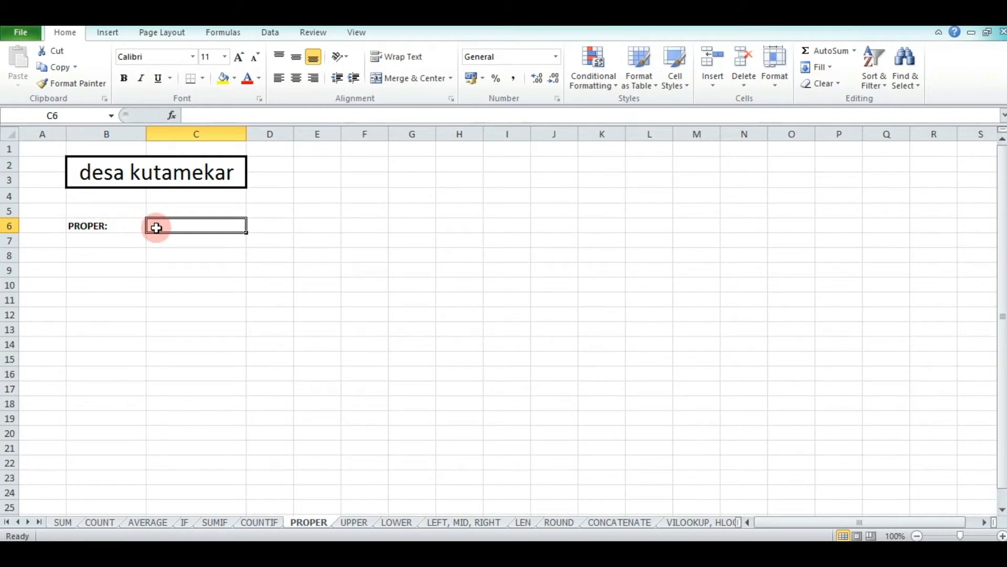
Enter a PROPER formula in cell C6 of the PROPER worksheet that capitalizes each word of the text in B2
{"action": "type", "text": "="}
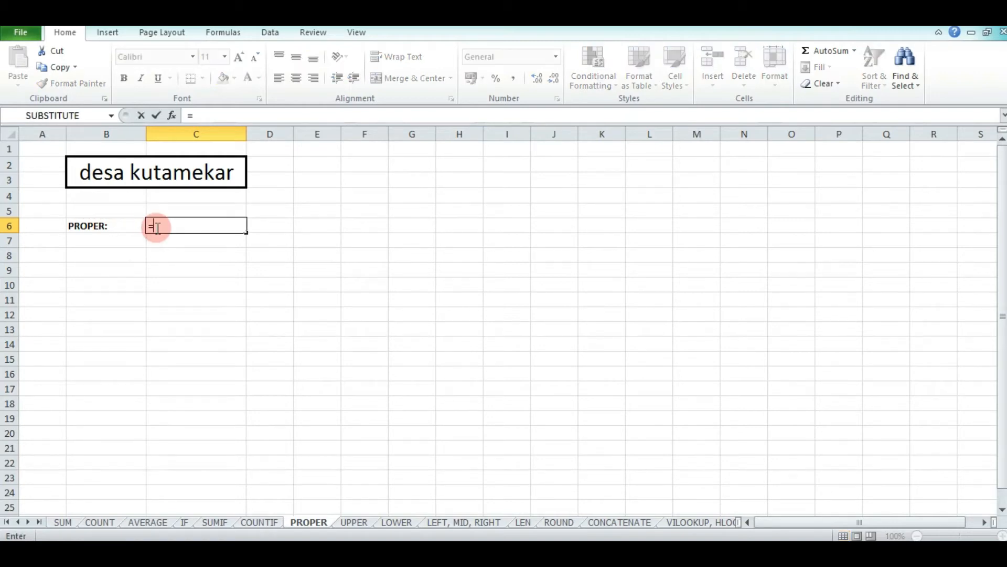
{"action": "type", "text": "PROPER("}
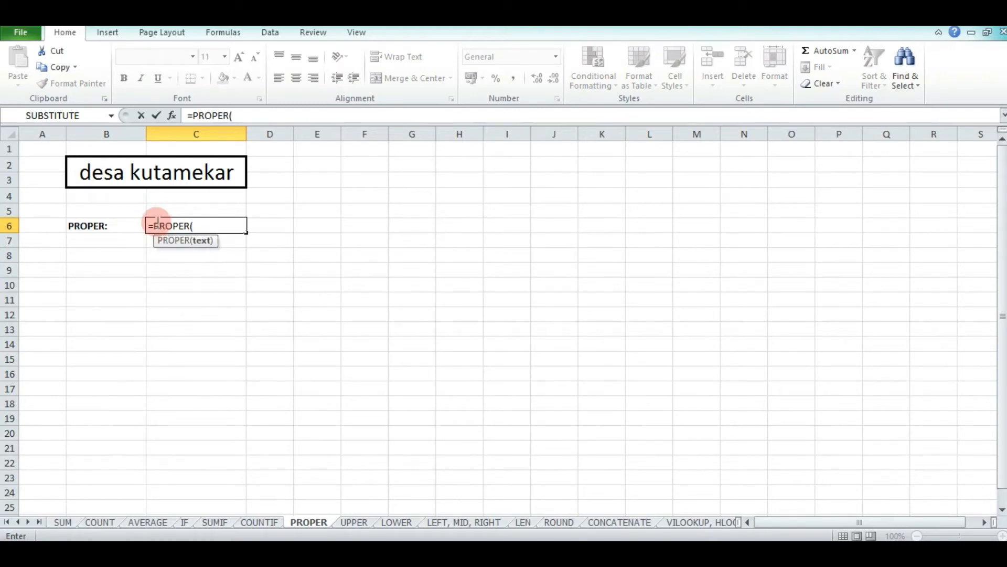
{"action": "left_click", "coordinate": [166, 178]}
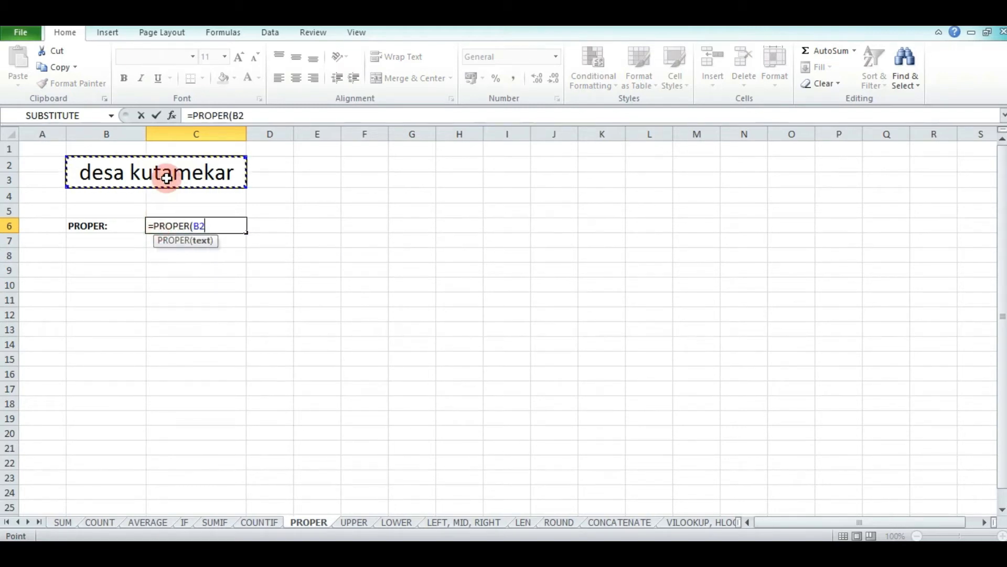
{"action": "type", "text": ")"}
{"action": "key", "text": "Return"}
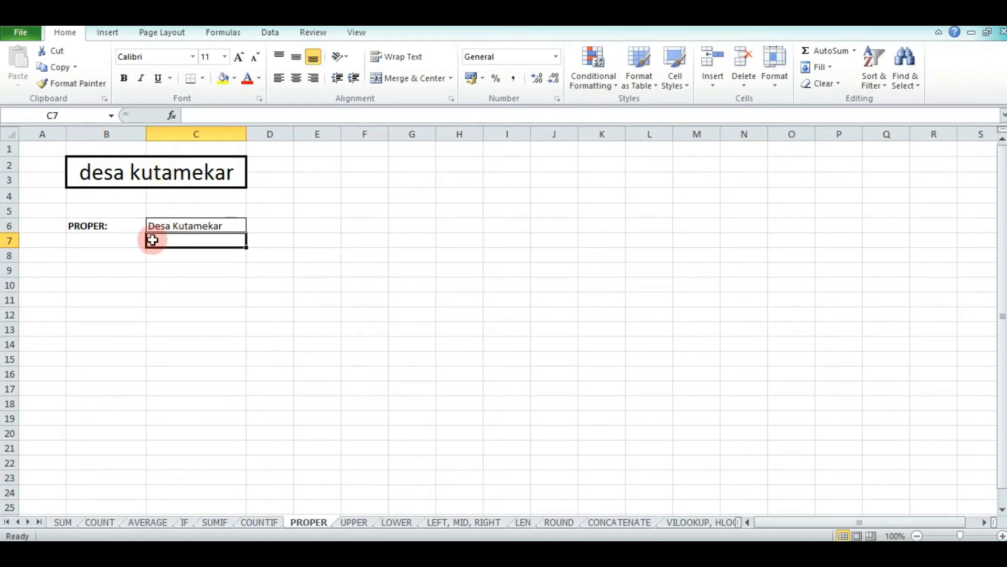
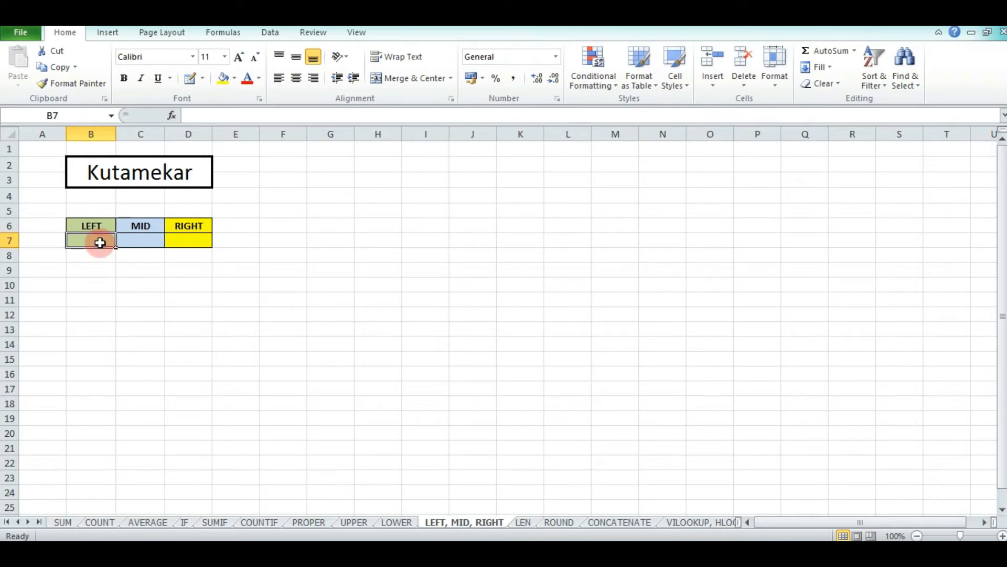
Extract the first 3 characters of the text in B2 with a LEFT formula in cell B7 under LEFT
{"action": "type", "text": "="}
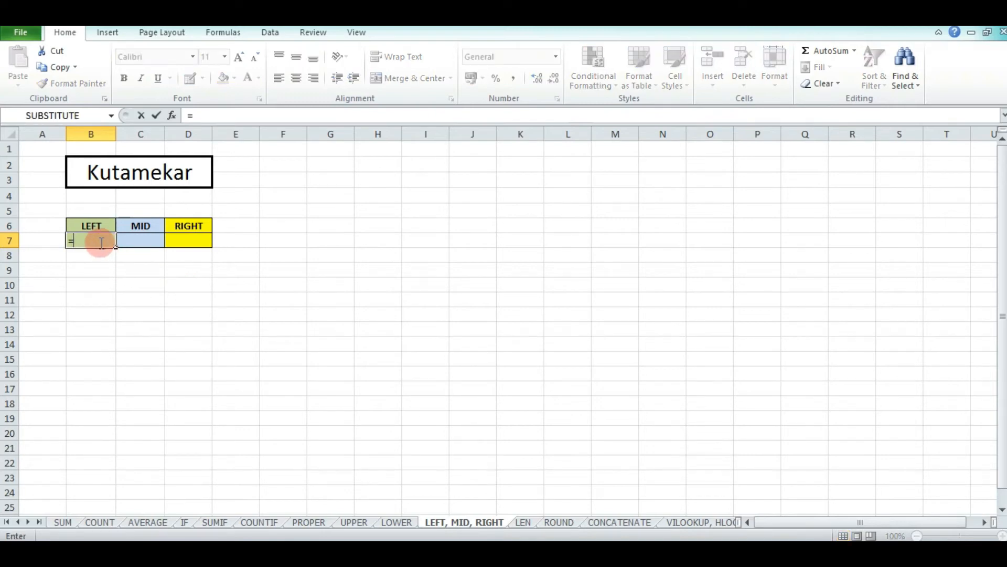
{"action": "type", "text": "LEFT"}
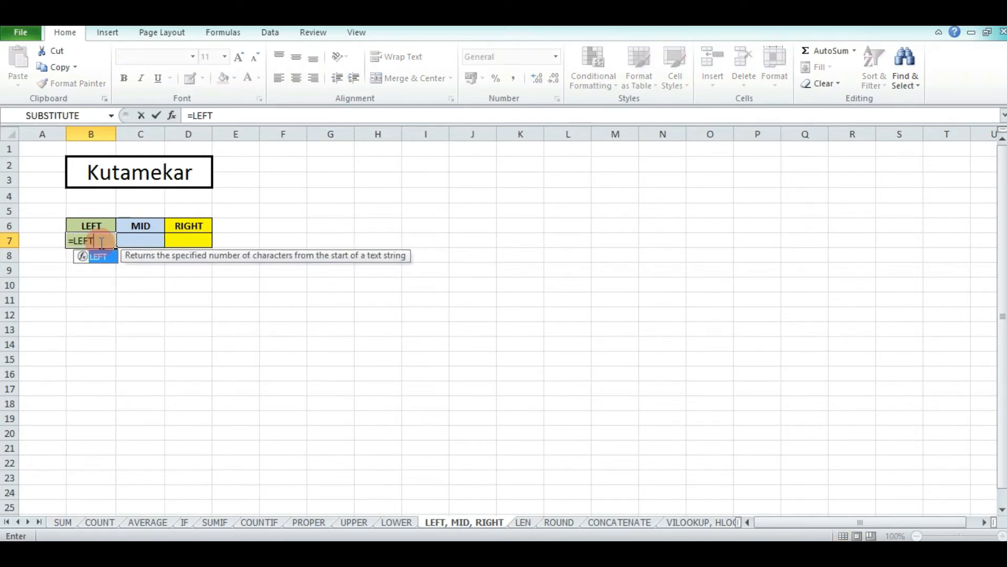
{"action": "type", "text": "("}
{"action": "left_click", "coordinate": [132, 171]}
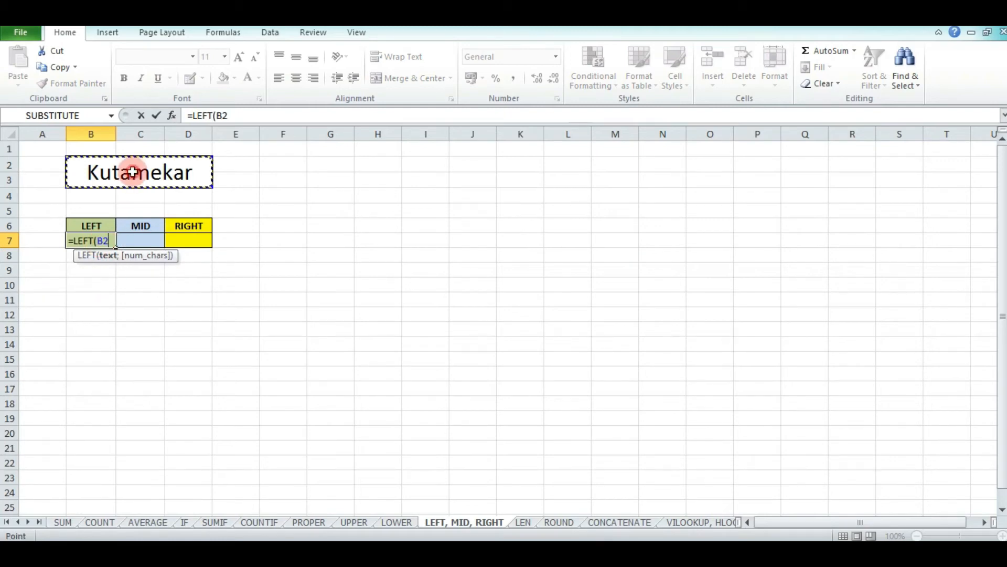
{"action": "type", "text": ";"}
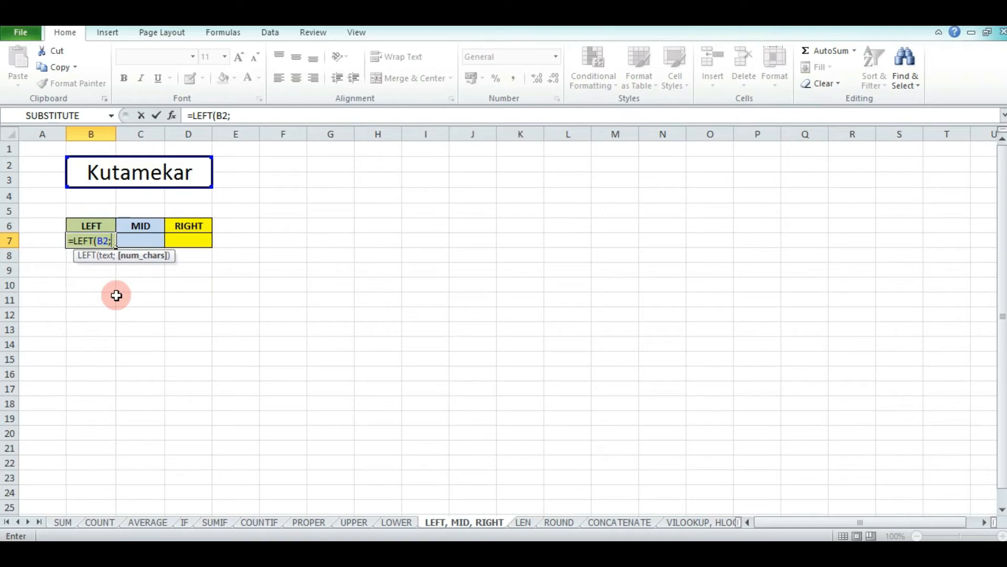
{"action": "type", "text": "3"}
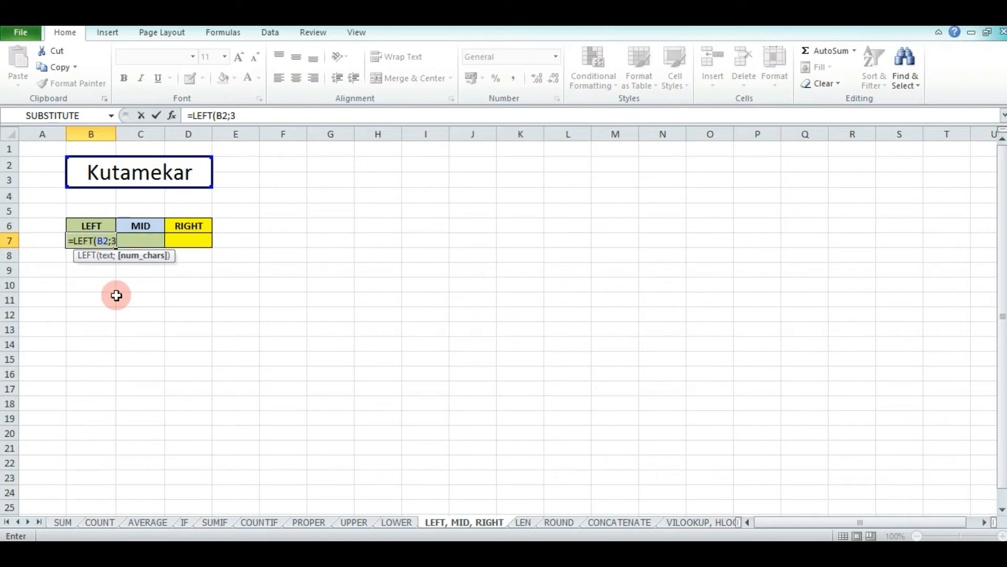
{"action": "key", "text": "Return"}
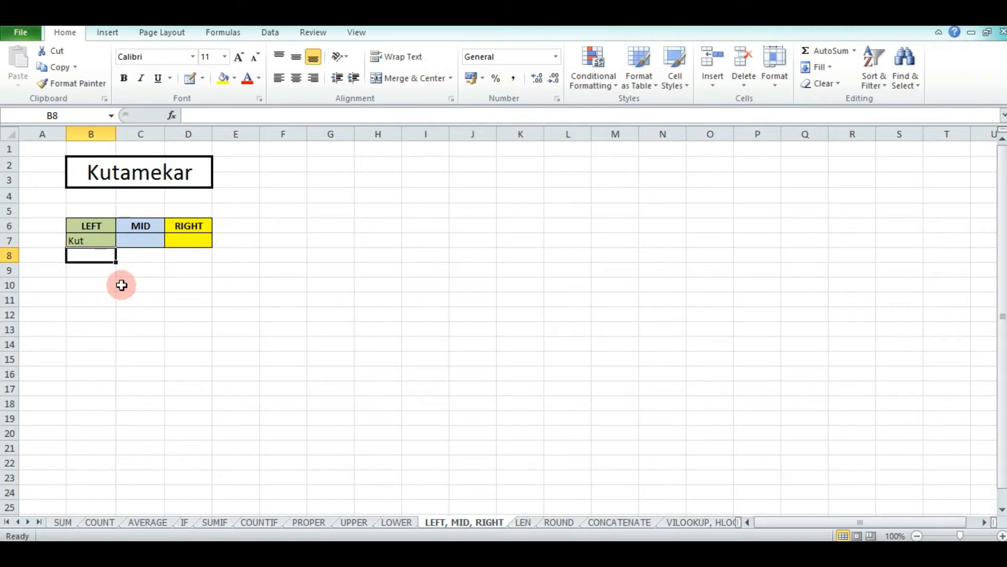
Extract 3 characters starting at character 4 of the text in B2 with a MID formula in cell C7 under MID
{"action": "left_click", "coordinate": [140, 243]}
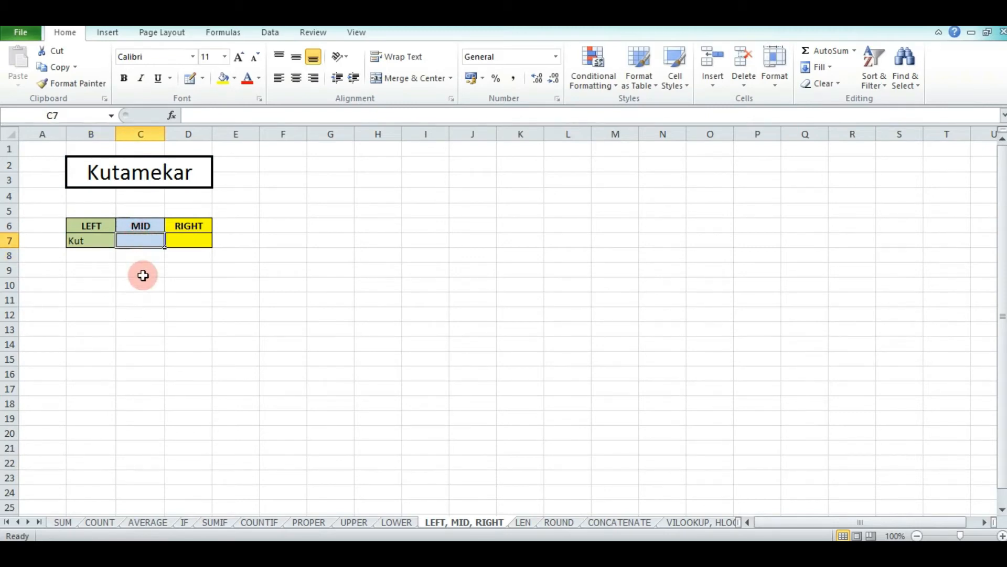
{"action": "type", "text": "="}
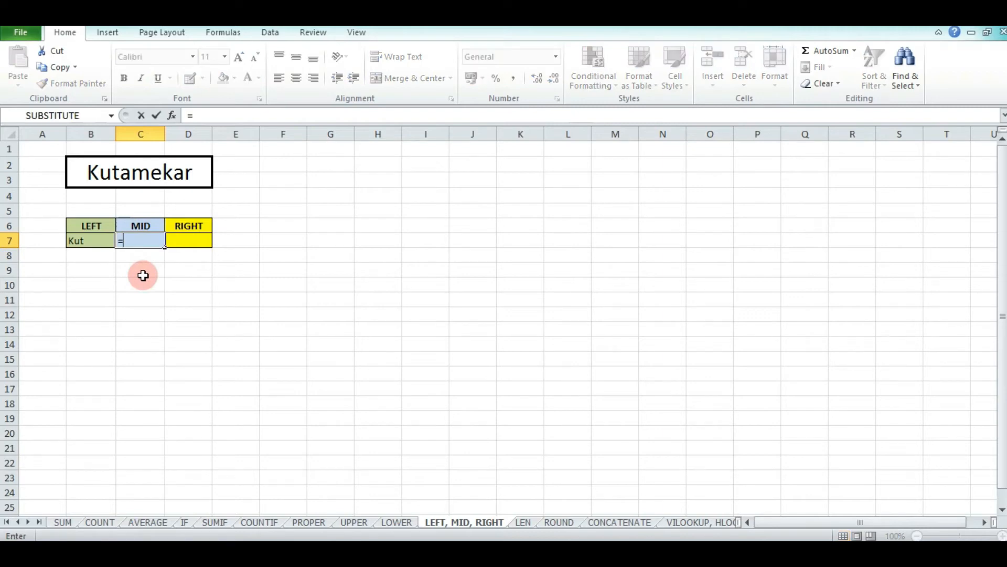
{"action": "type", "text": "MID"}
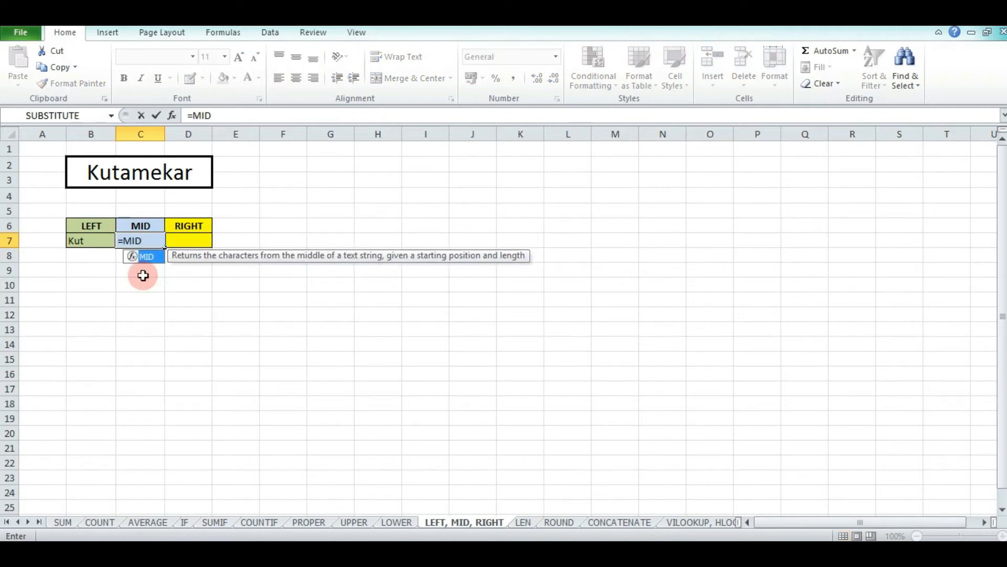
{"action": "type", "text": "("}
{"action": "left_click", "coordinate": [142, 173]}
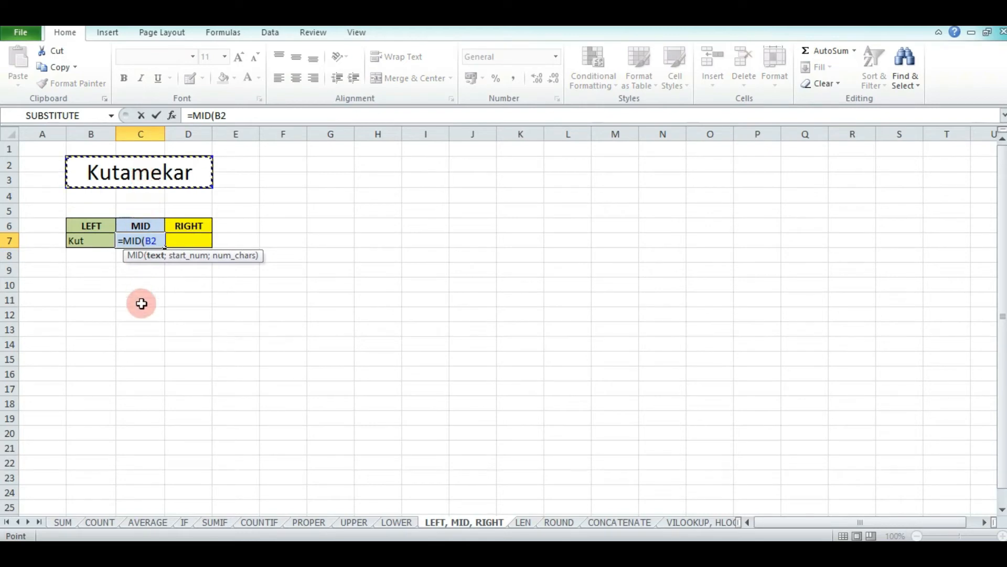
{"action": "type", "text": ";"}
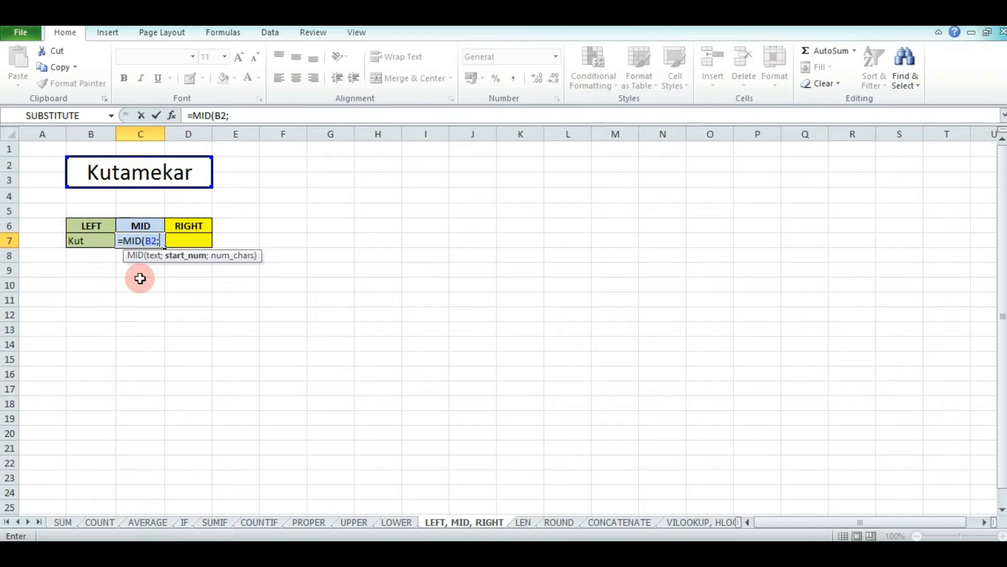
{"action": "type", "text": "4;"}
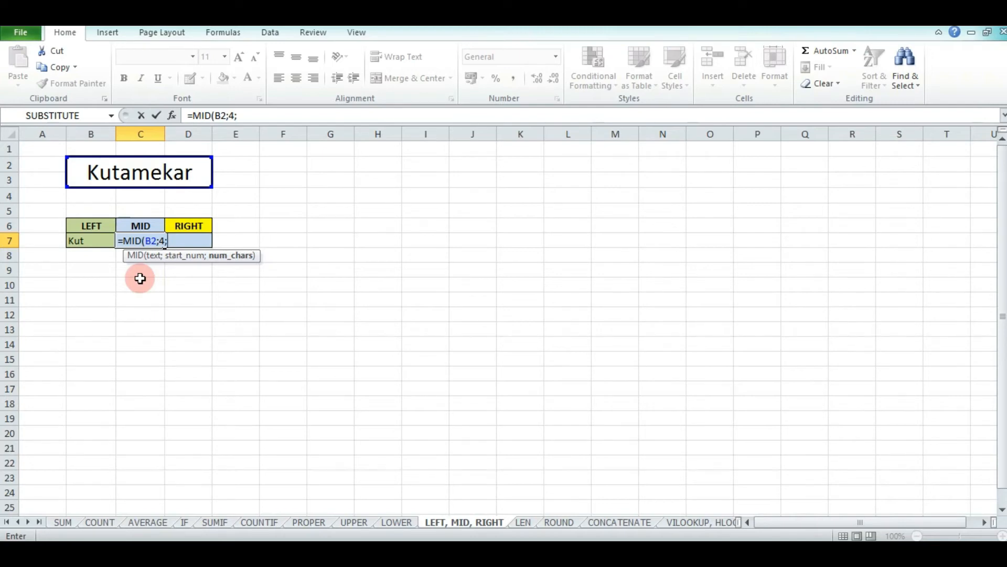
{"action": "type", "text": "3"}
{"action": "key", "text": "Return"}
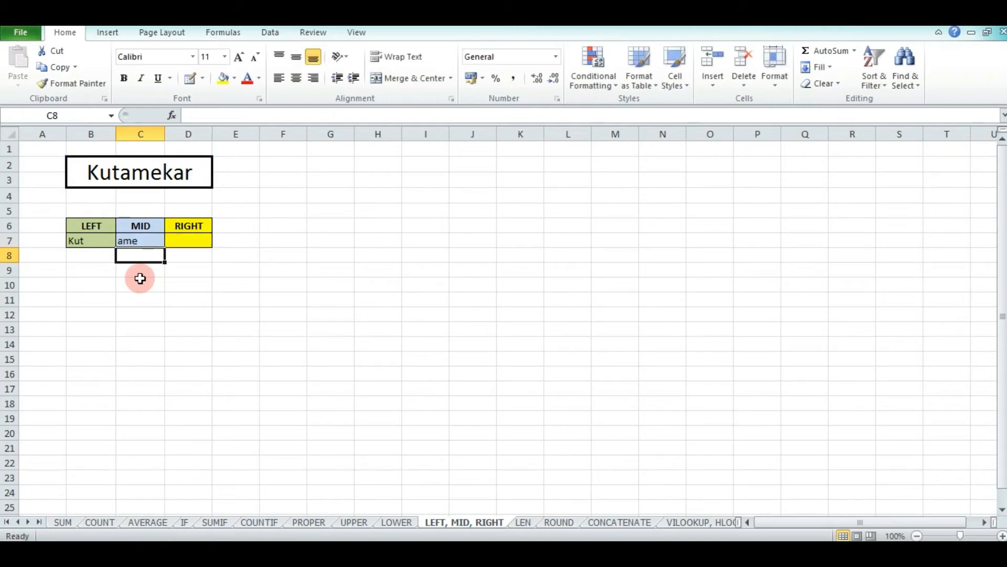
Extract the last 3 characters of the text in B2 with a RIGHT formula in cell D7 under RIGHT
{"action": "left_click", "coordinate": [181, 241]}
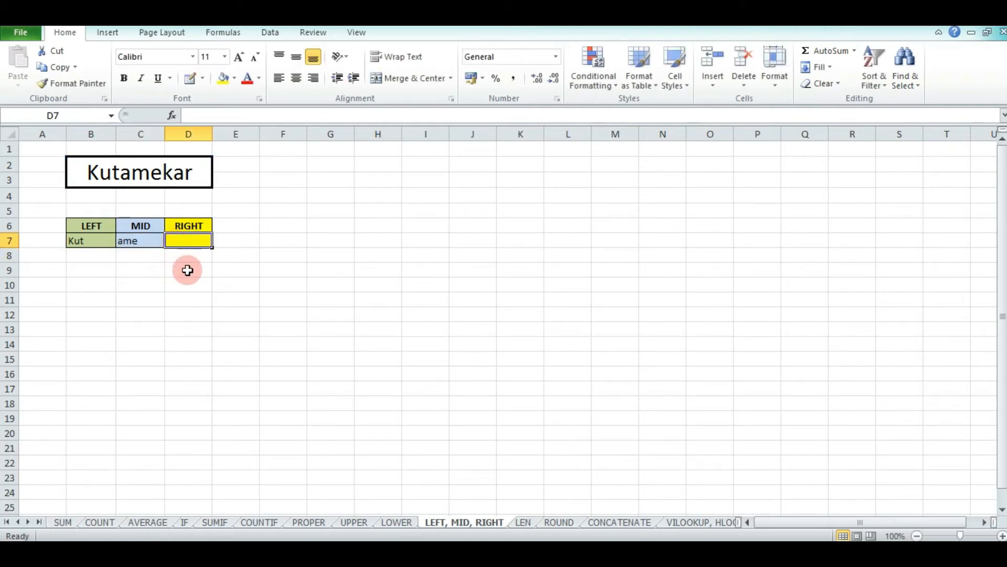
{"action": "type", "text": "="}
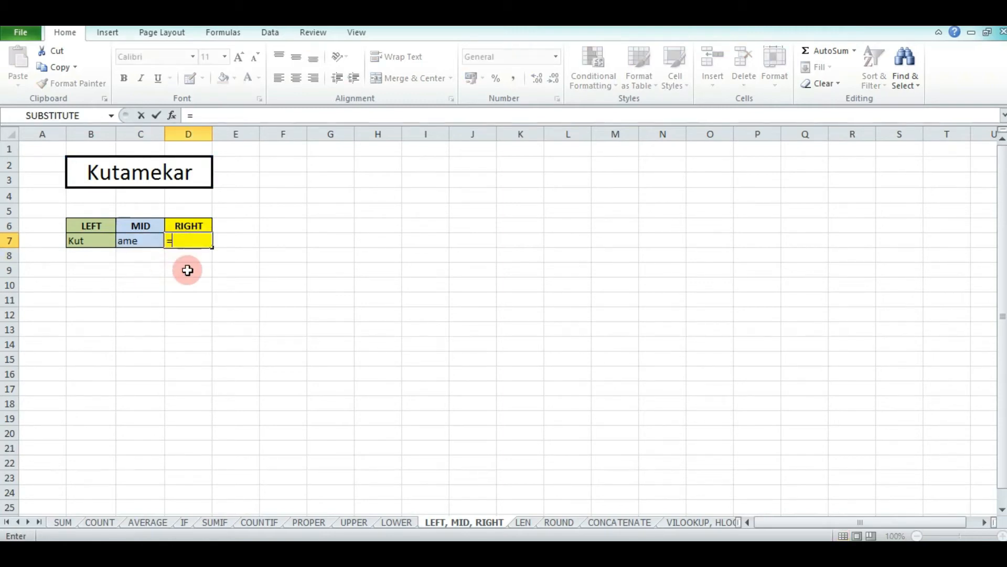
{"action": "type", "text": "RIGHT"}
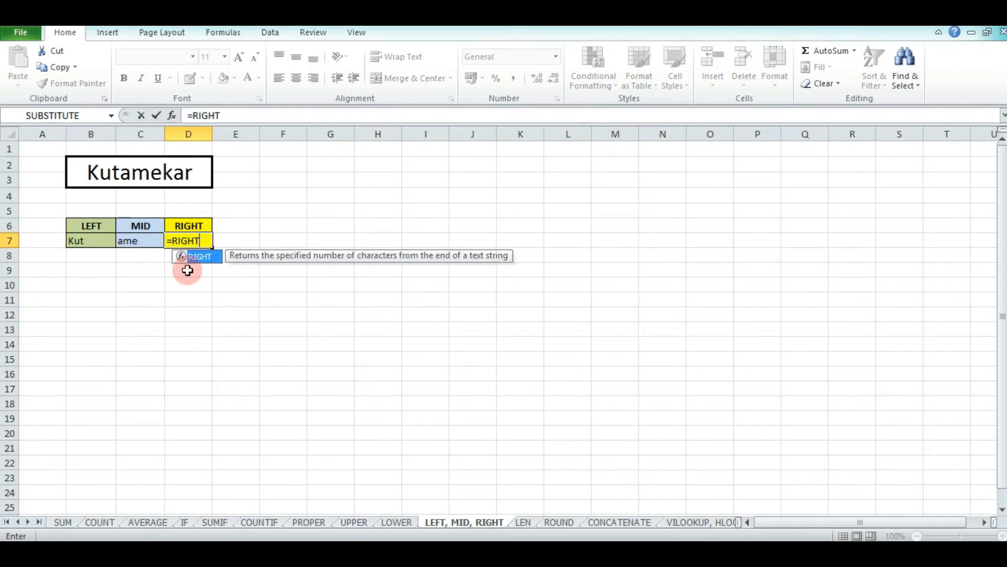
{"action": "type", "text": "("}
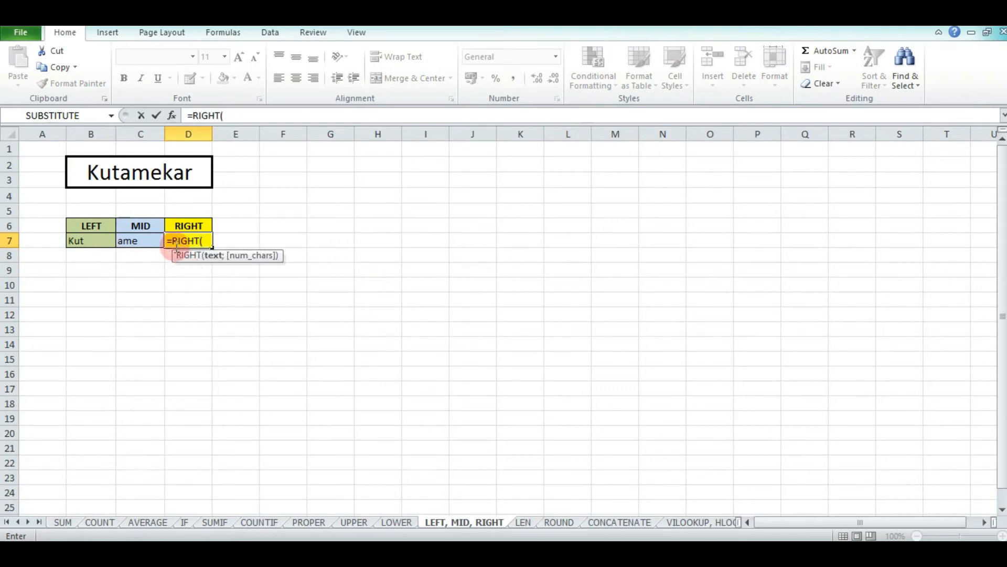
{"action": "left_click", "coordinate": [164, 172]}
{"action": "type", "text": ";"}
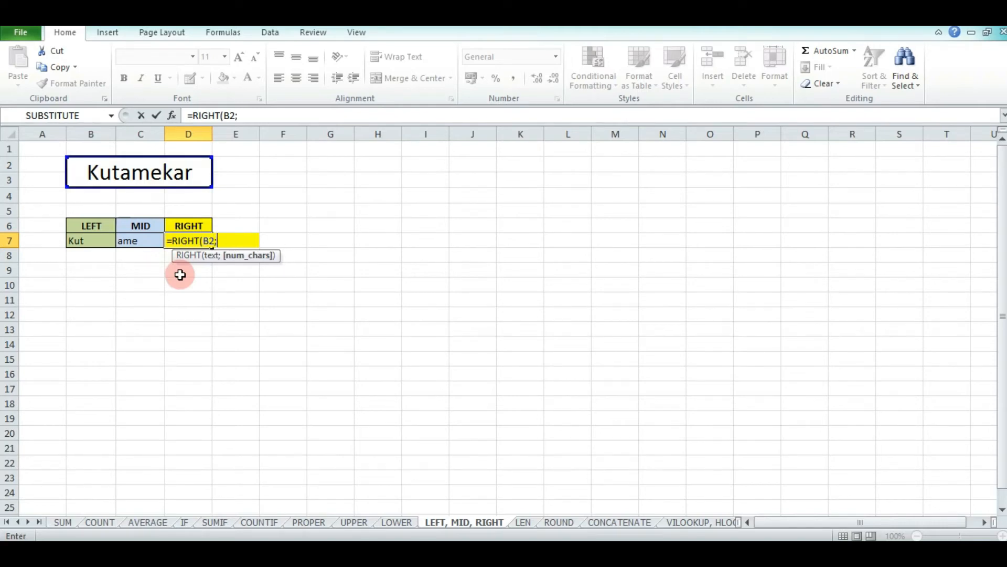
{"action": "type", "text": "3"}
{"action": "key", "text": "Return"}
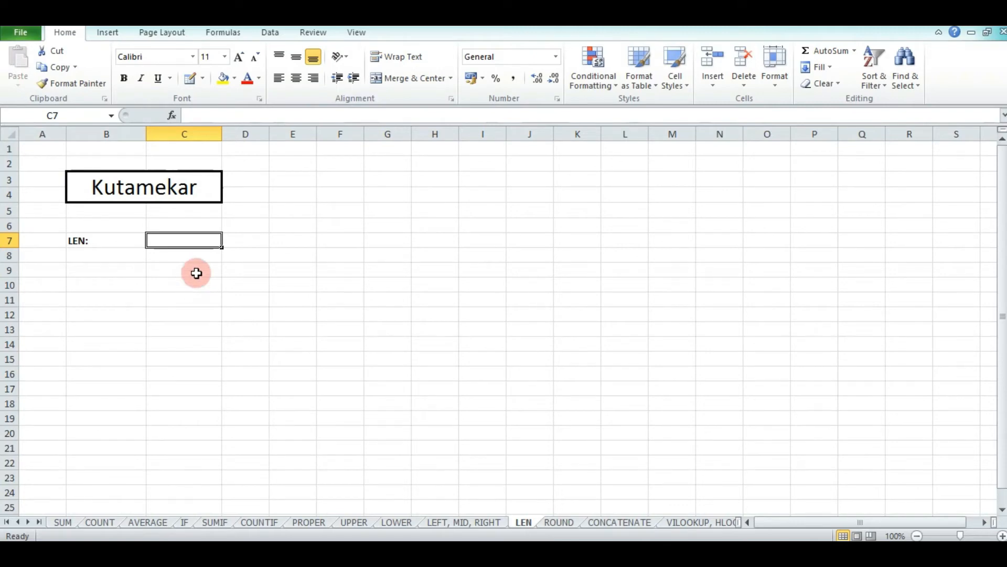
Enter a LEN formula in cell C7 of the LEN worksheet that counts the characters of the text in B3
{"action": "type", "text": "="}
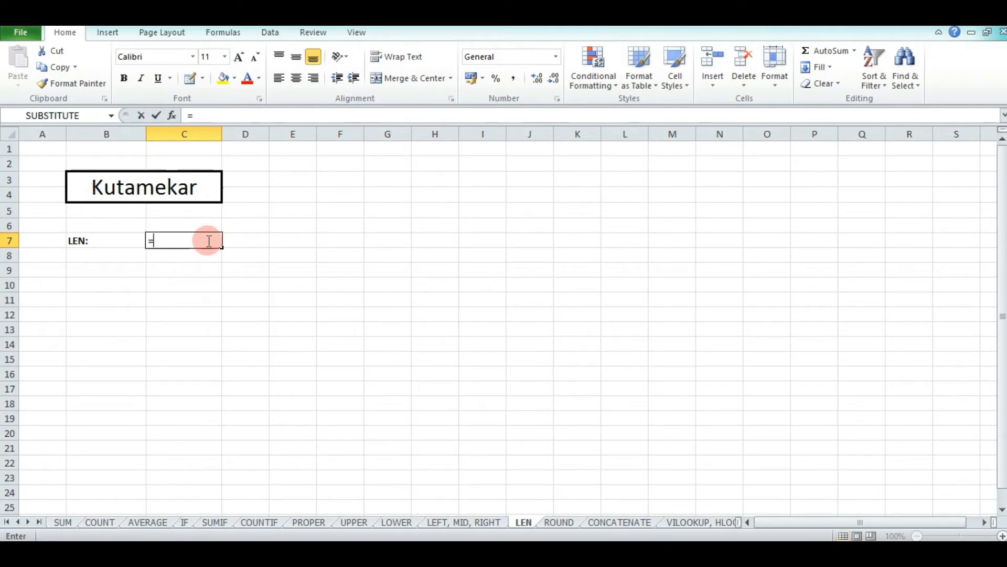
{"action": "type", "text": "LE"}
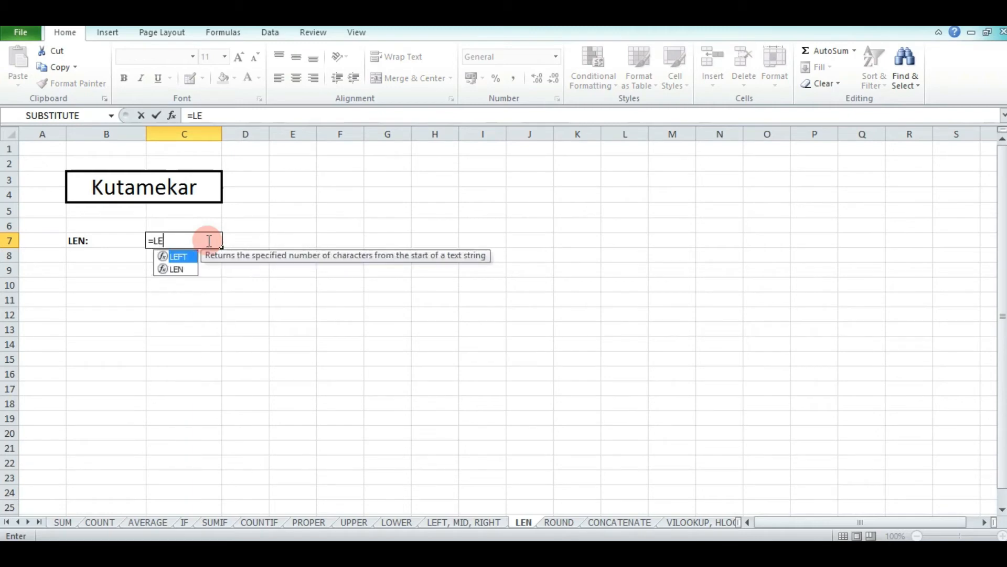
{"action": "type", "text": "N("}
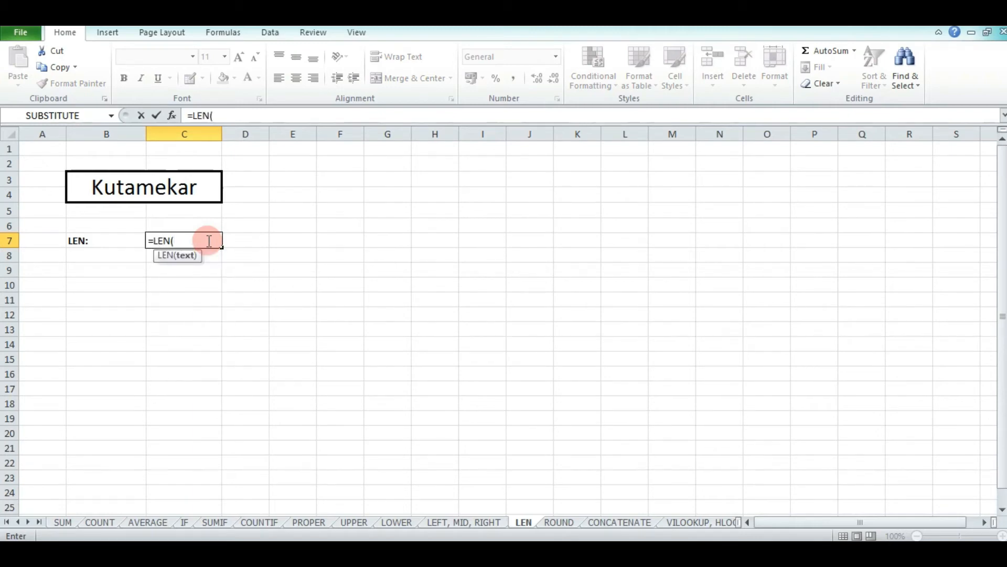
{"action": "left_click", "coordinate": [169, 192]}
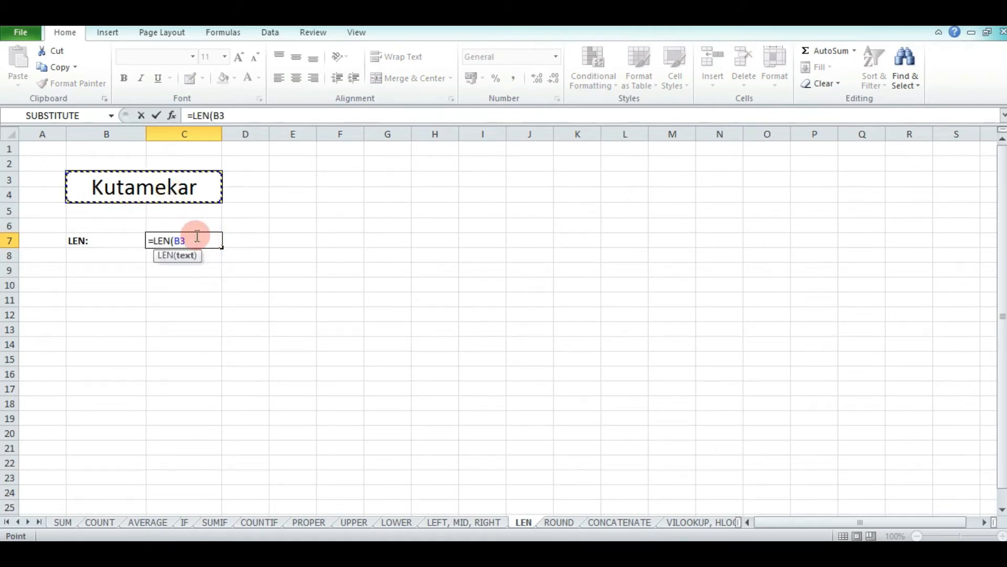
{"action": "key", "text": "Return"}
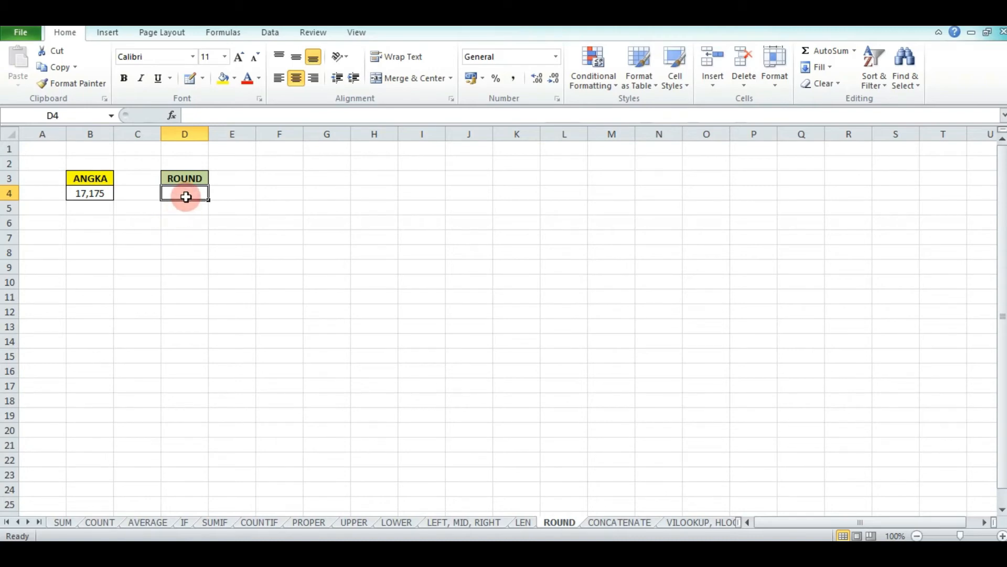
Round the ANGKA number in B4 to 1 decimal digit with a ROUND formula in cell D4 of the ROUND worksheet
{"action": "type", "text": "=RO"}
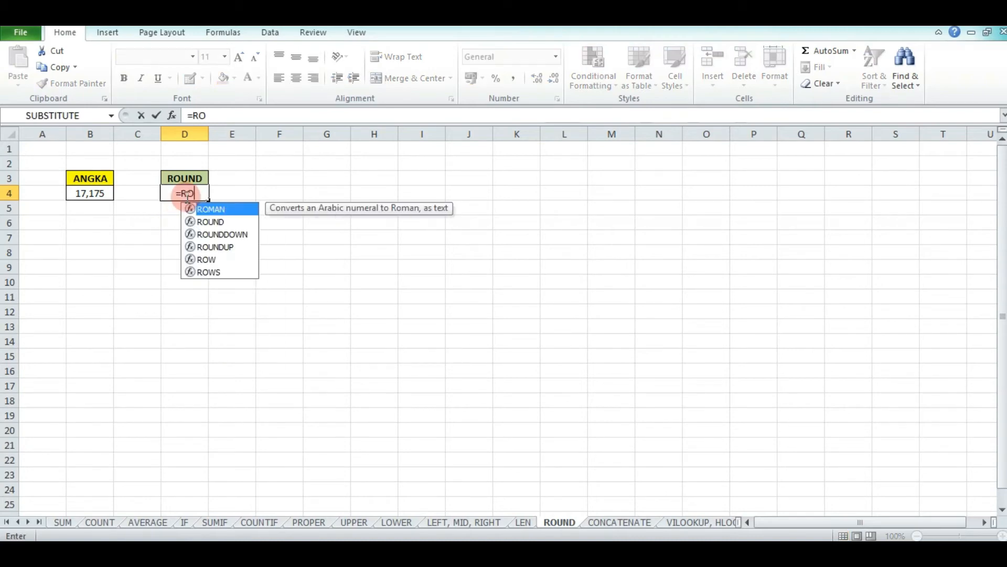
{"action": "type", "text": "UND("}
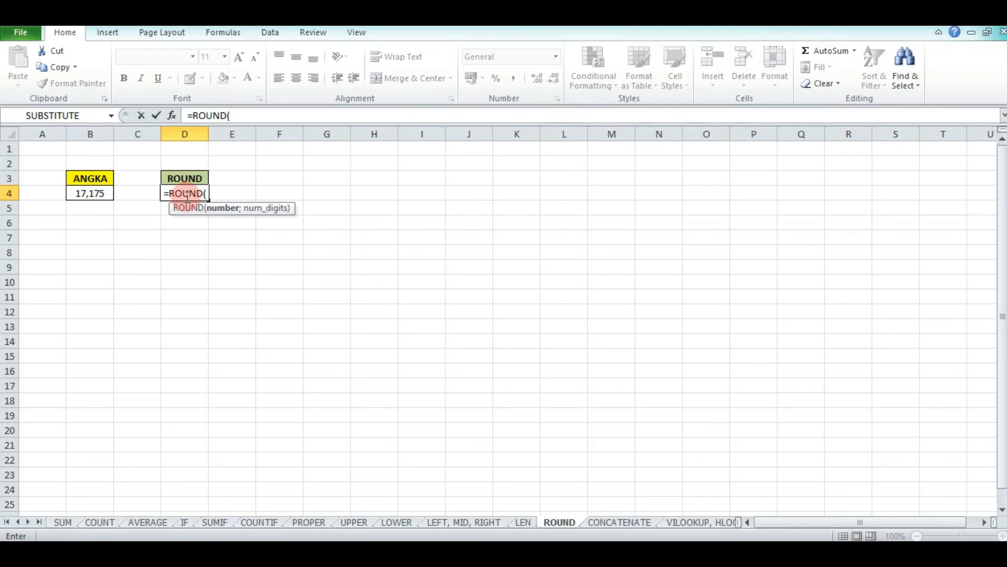
{"action": "left_click", "coordinate": [105, 194]}
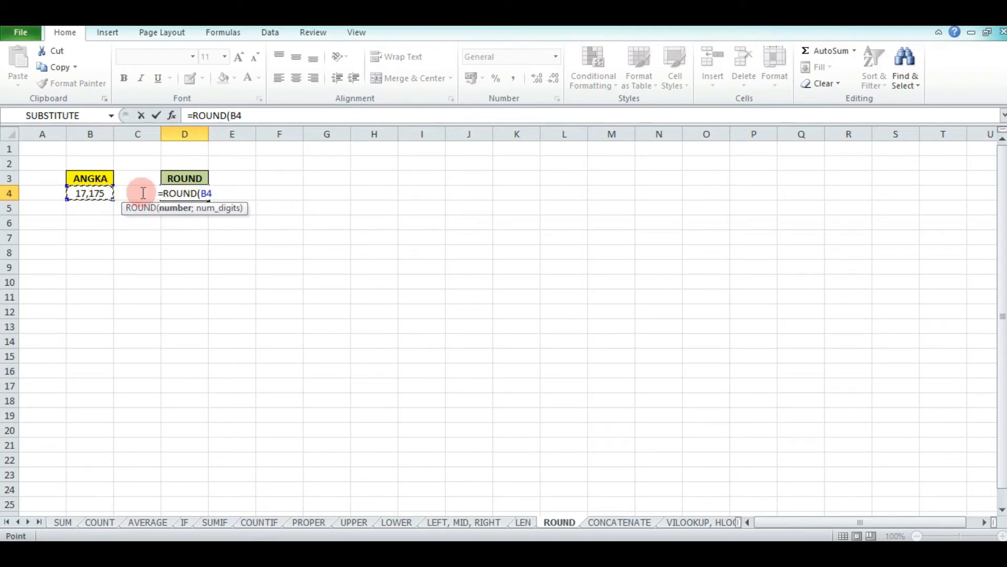
{"action": "type", "text": ";"}
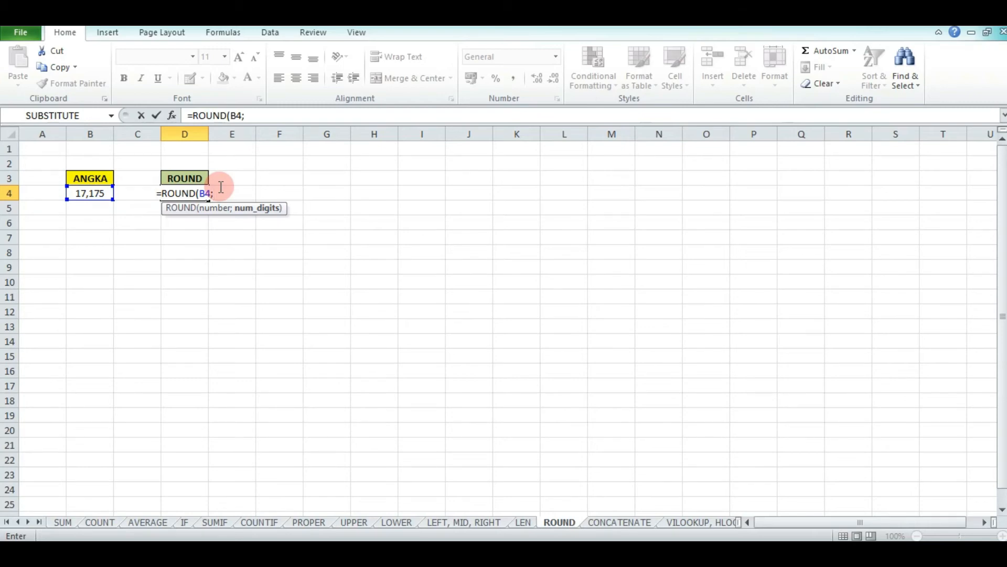
{"action": "type", "text": "1"}
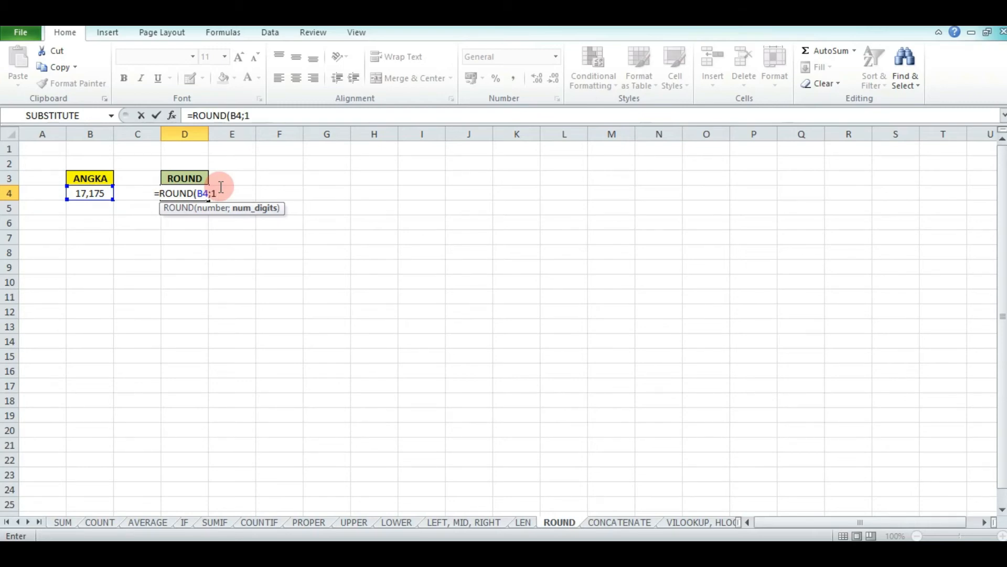
{"action": "key", "text": "Return"}
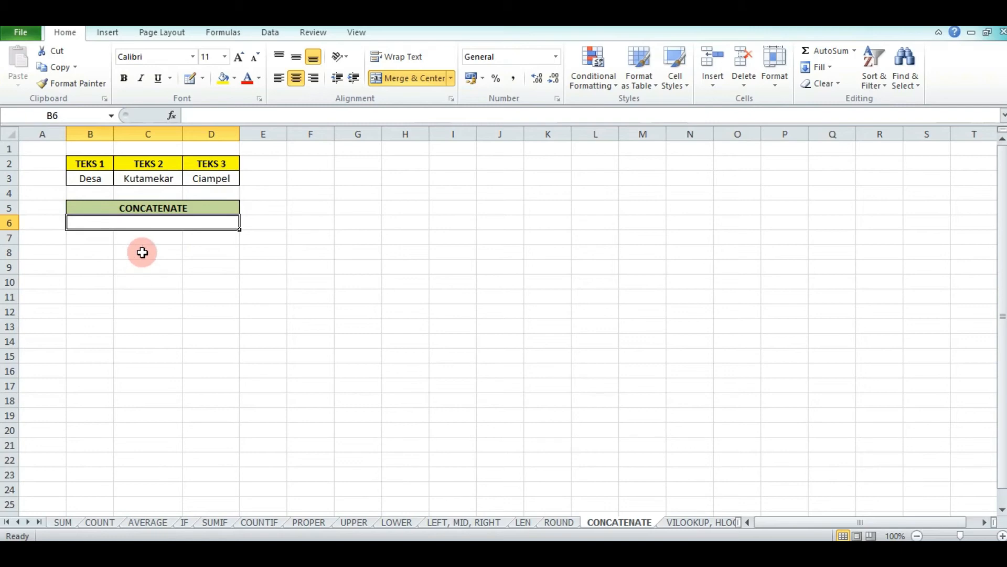
Join the texts in B3, C3 and D3 with a CONCATENATE formula in merged cell B6 of the CONCATENATE worksheet
{"action": "type", "text": "="}
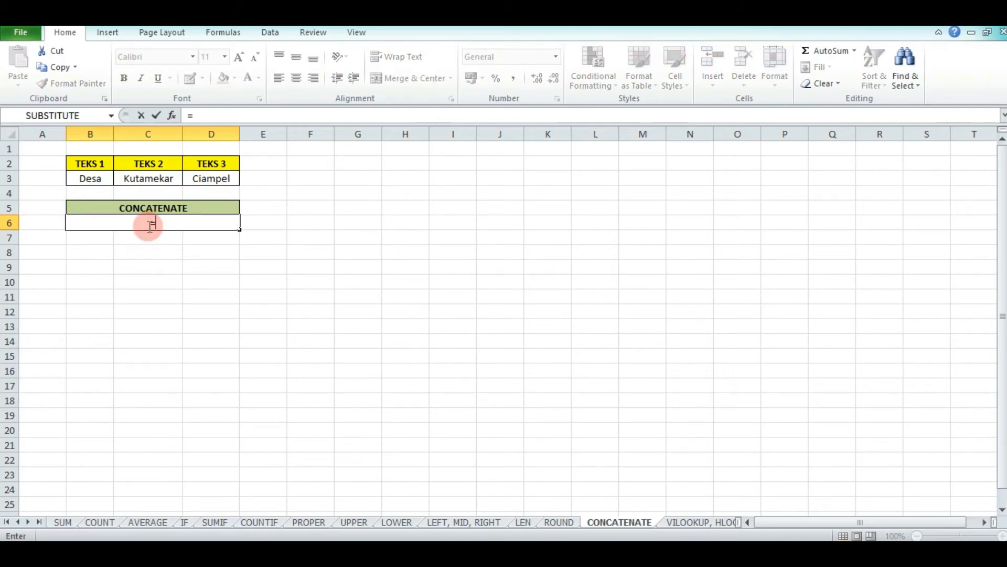
{"action": "type", "text": "CO"}
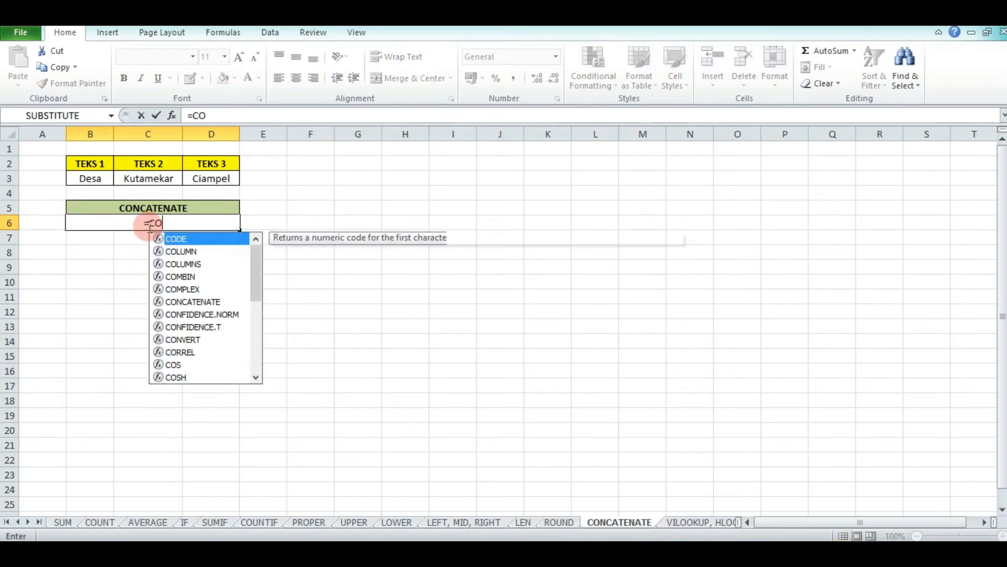
{"action": "type", "text": "NCATENATE"}
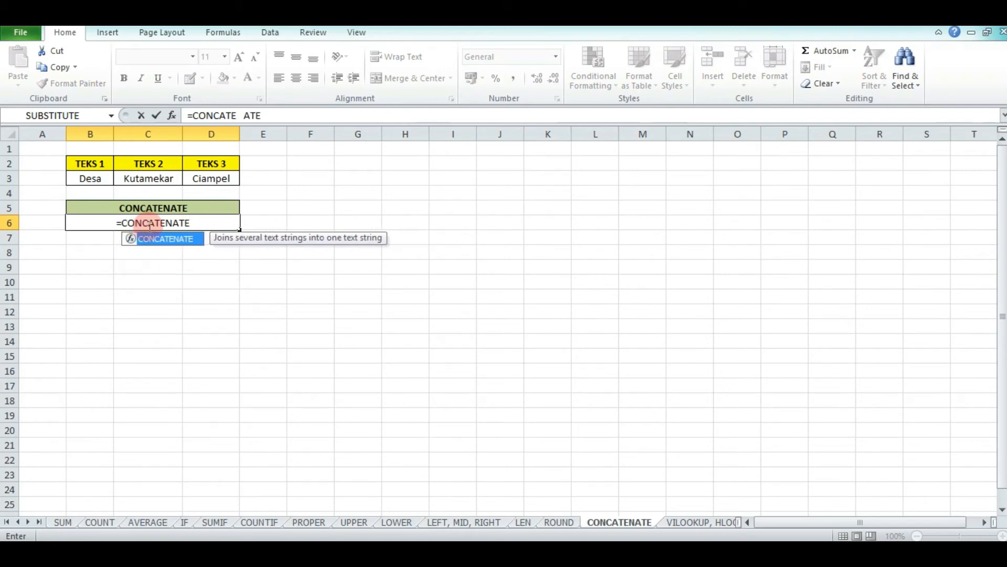
{"action": "type", "text": "("}
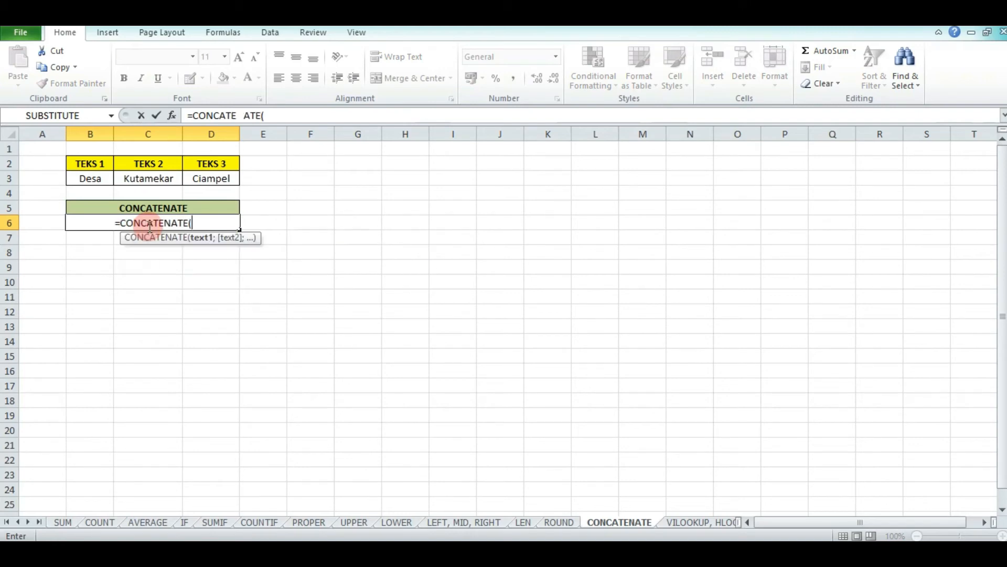
{"action": "left_click", "coordinate": [104, 182]}
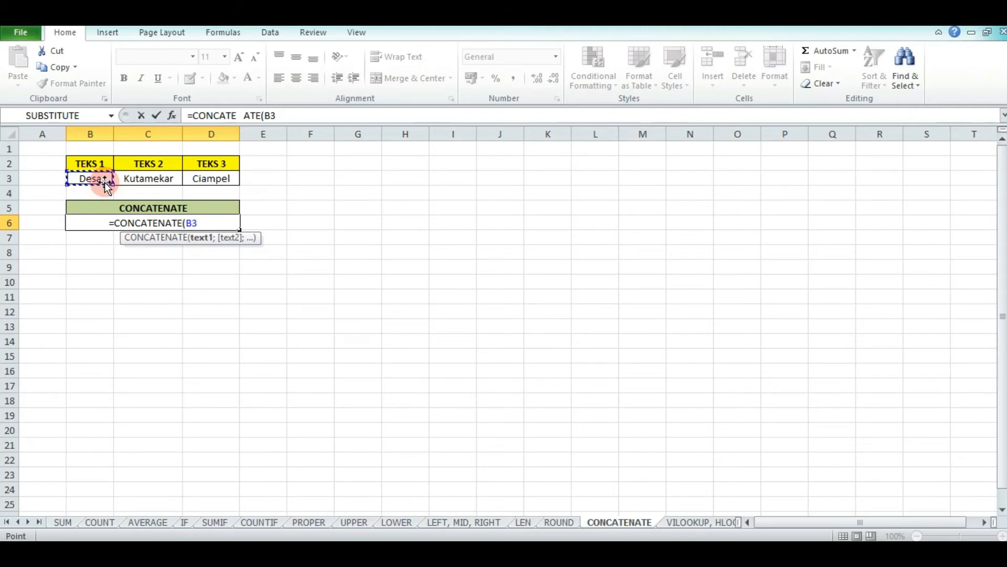
{"action": "type", "text": ";"}
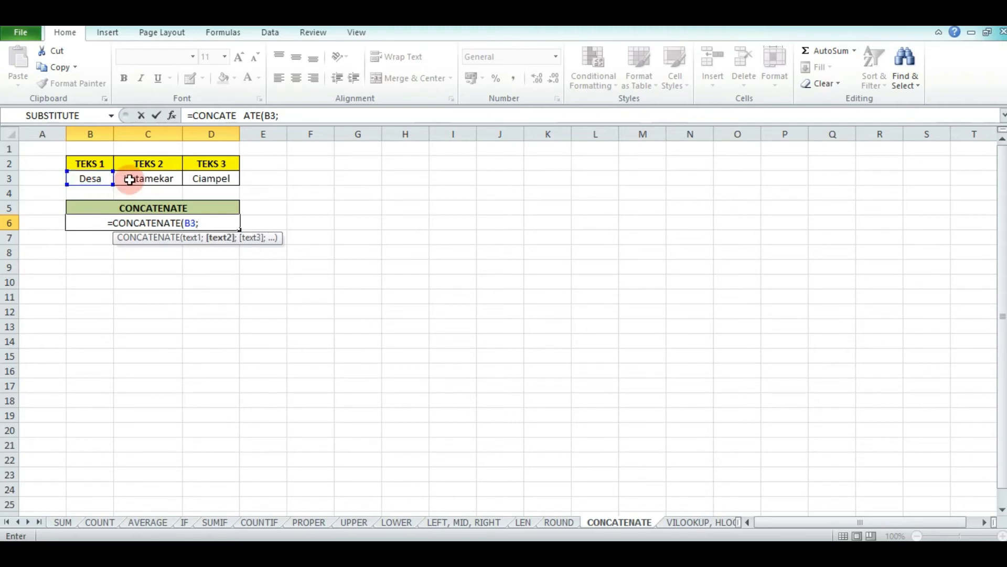
{"action": "left_click", "coordinate": [130, 179]}
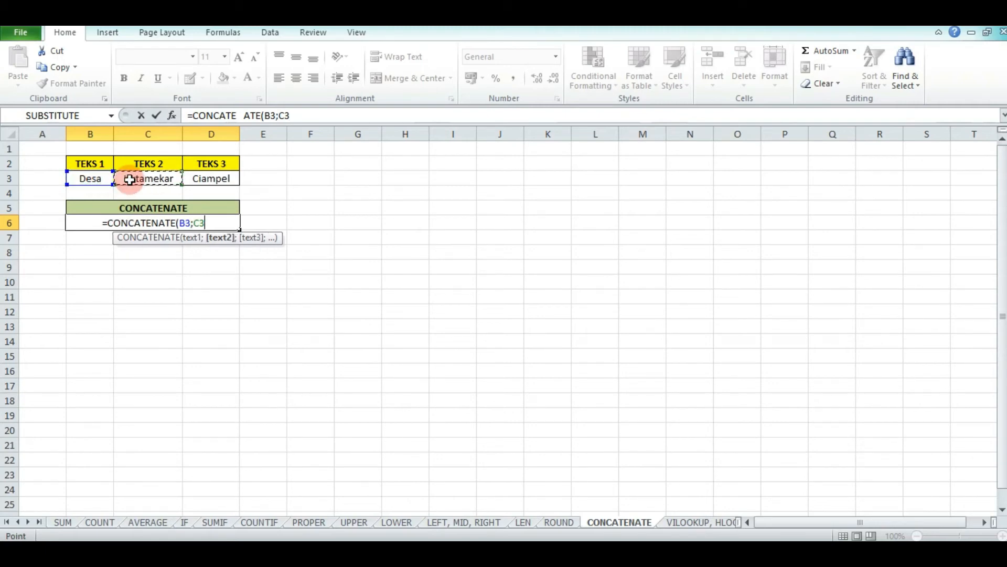
{"action": "type", "text": ";"}
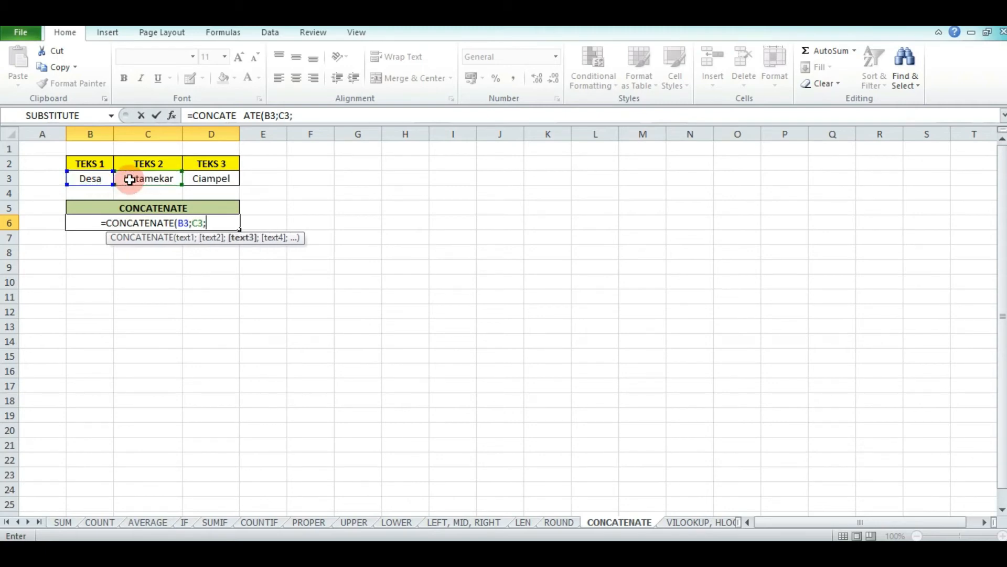
{"action": "left_click", "coordinate": [197, 180]}
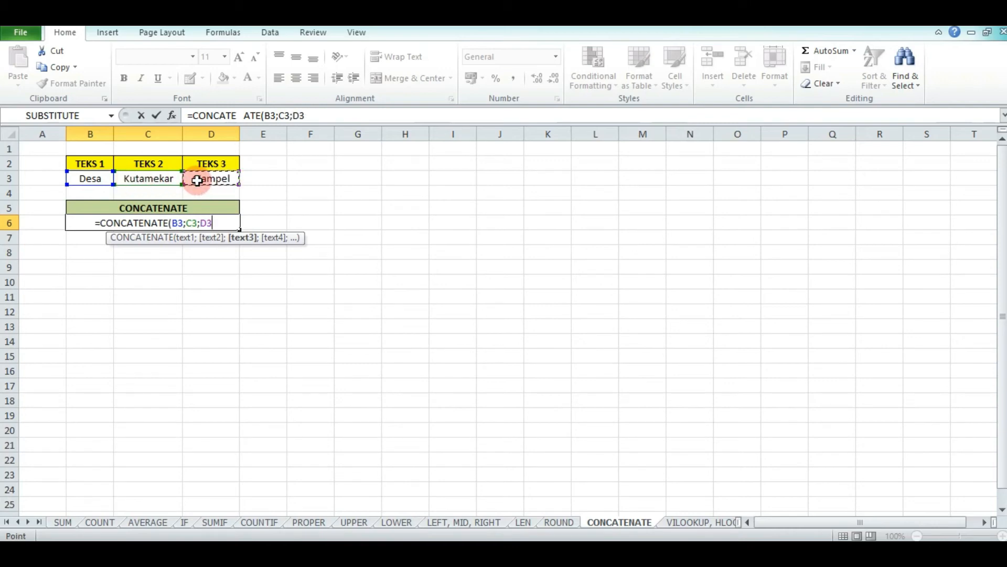
{"action": "key", "text": "Return"}
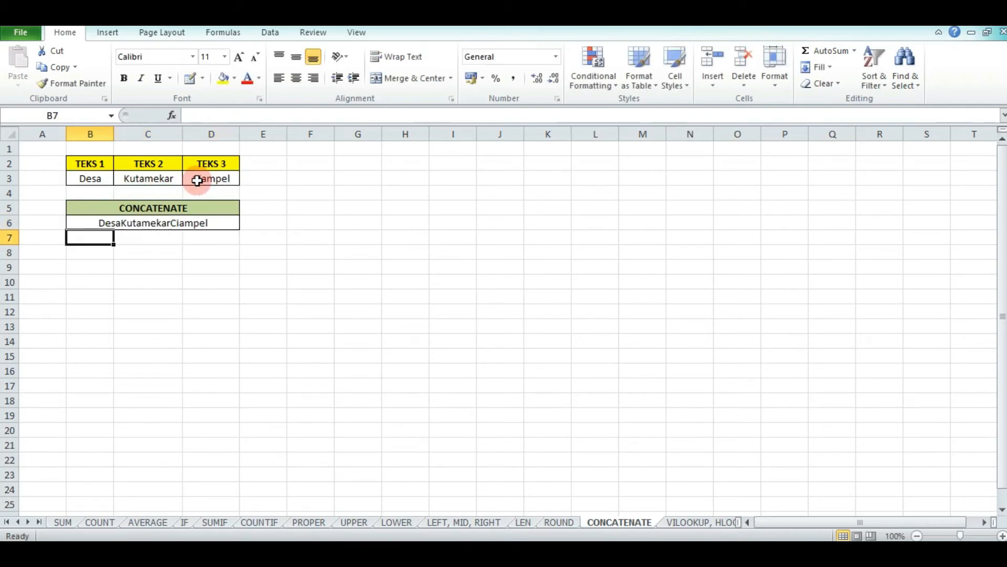
{"action": "left_click", "coordinate": [216, 224]}
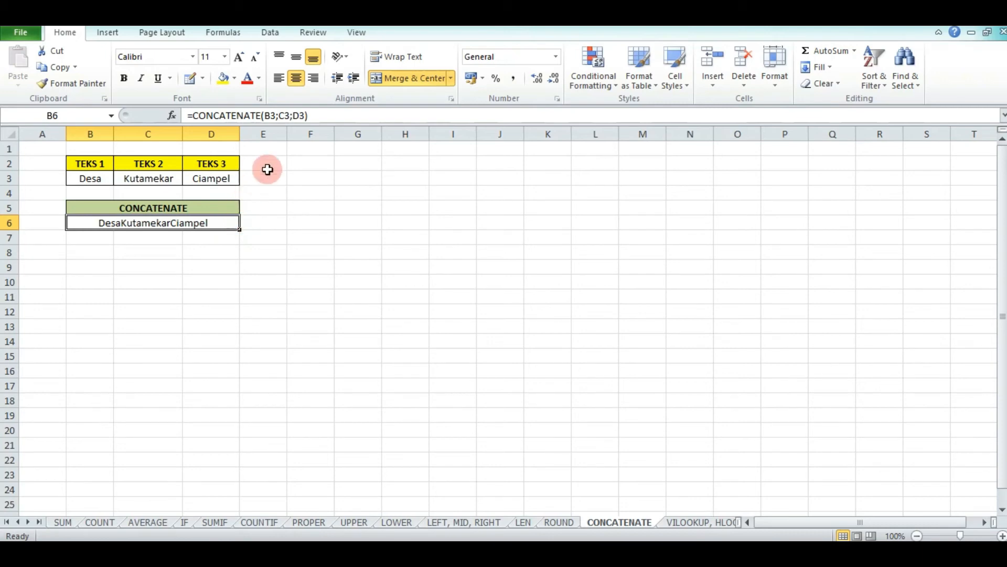
Add a space " " between B3 and C3 and between C3 and D3 in the CONCATENATE formula in B6
{"action": "left_click", "coordinate": [282, 116]}
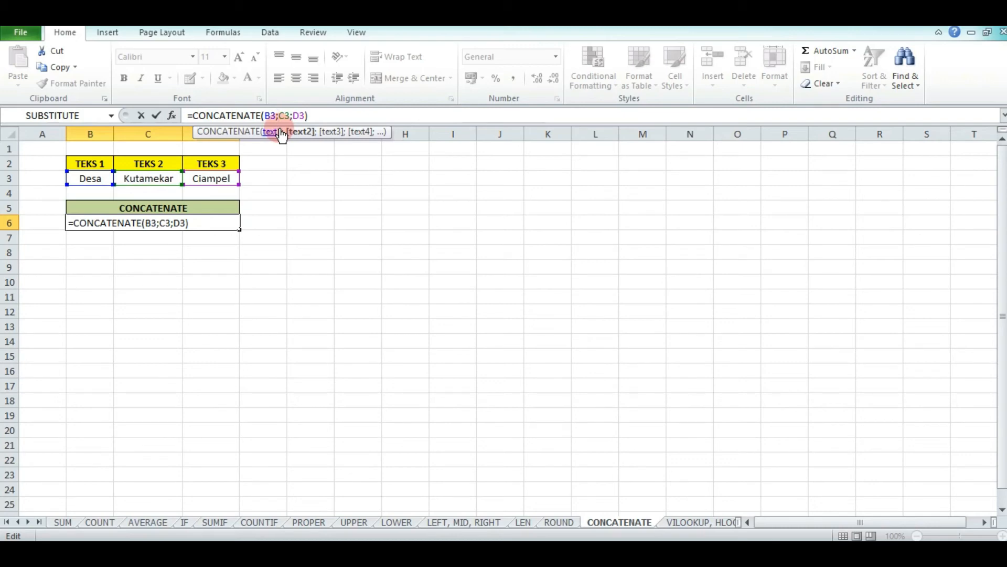
{"action": "type", "text": "\" \""}
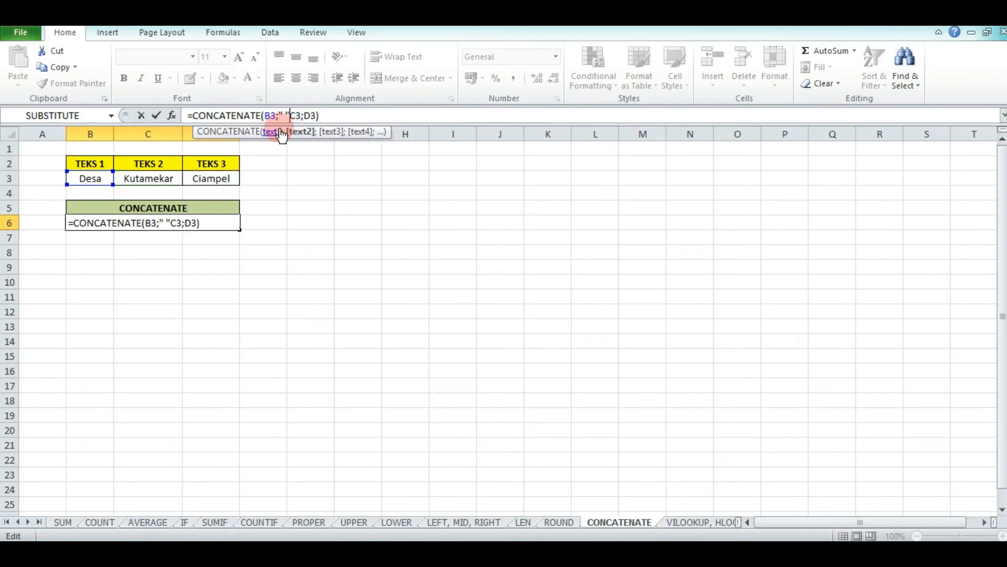
{"action": "type", "text": ";"}
{"action": "key", "text": "Right"}
{"action": "key", "text": "Right"}
{"action": "key", "text": "Right"}
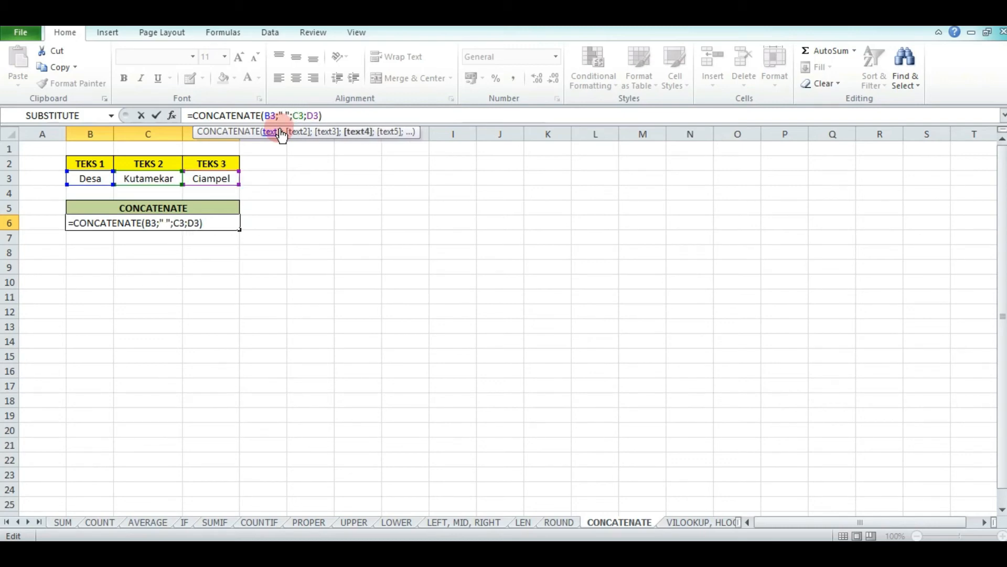
{"action": "type", "text": "\" "}
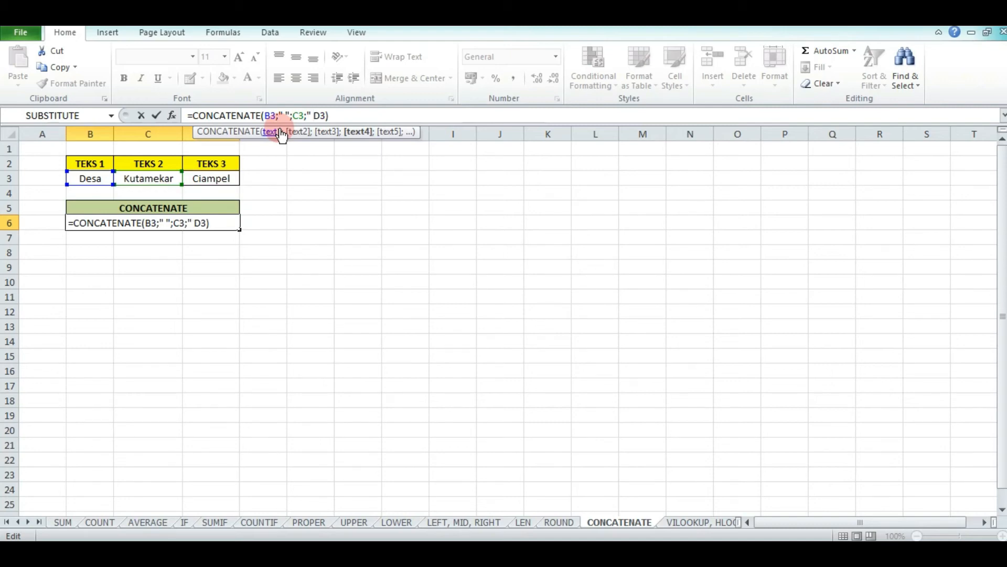
{"action": "type", "text": "\";"}
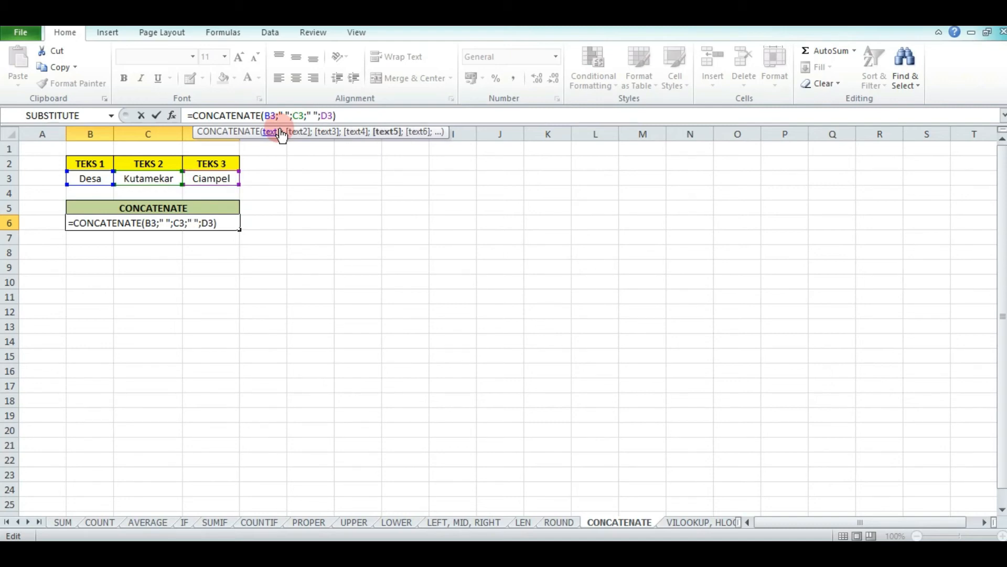
{"action": "key", "text": "Return"}
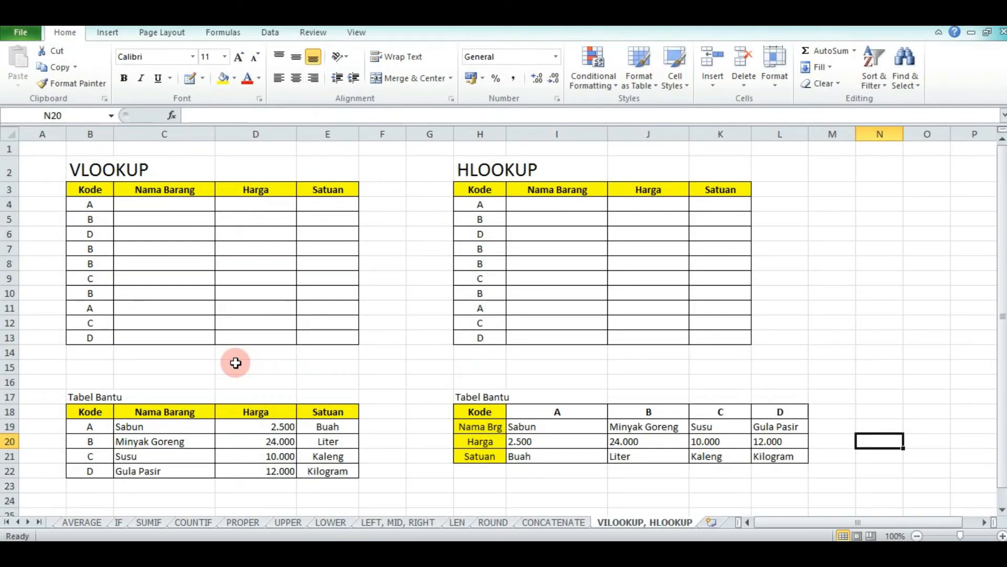
Start a VLOOKUP formula in C4 of the VILOOKUP, HLOOKUP worksheet with B4 as lookup value and B19:E22 as table array
{"action": "left_click", "coordinate": [189, 205]}
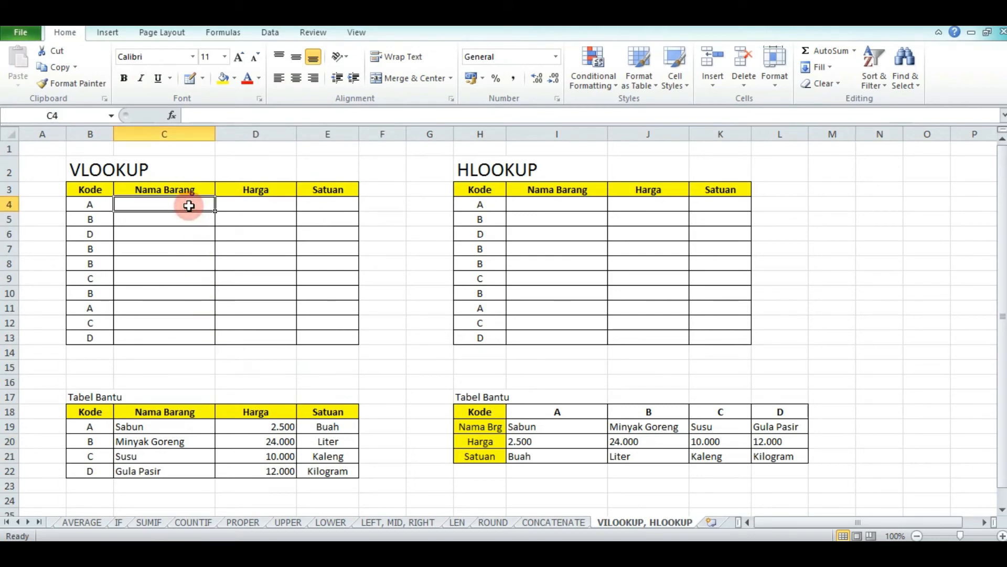
{"action": "type", "text": "=VLO"}
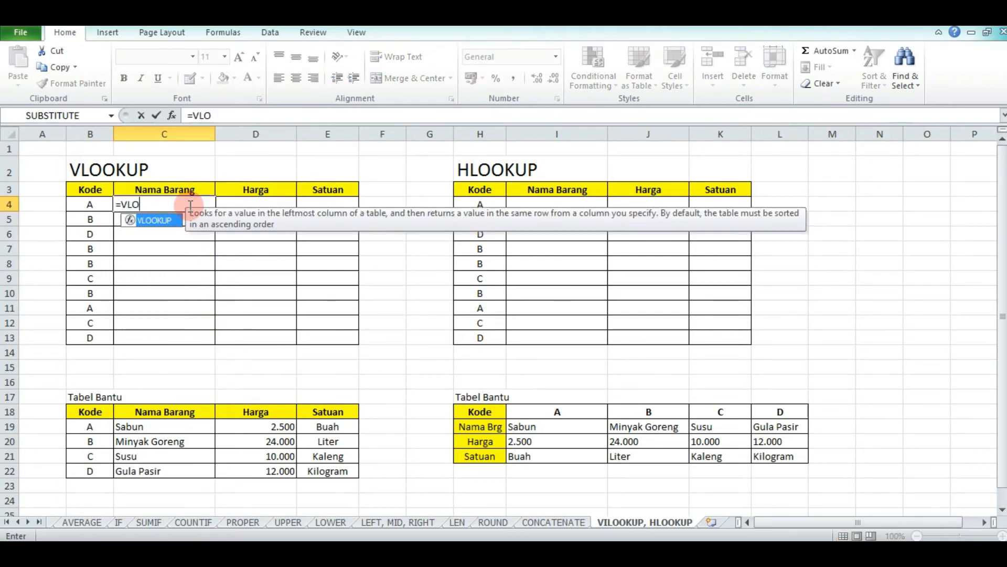
{"action": "type", "text": "OKUP("}
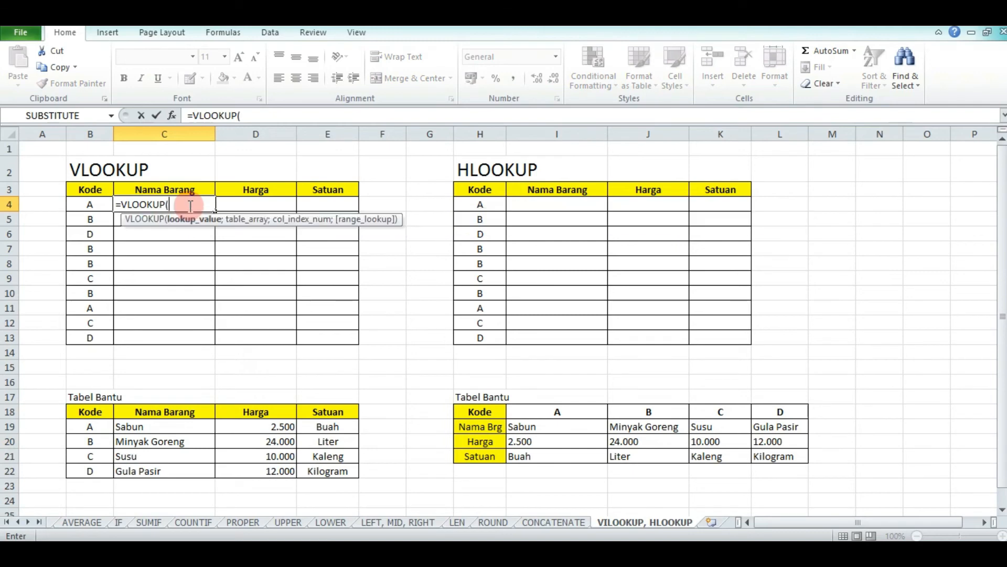
{"action": "left_click", "coordinate": [88, 205]}
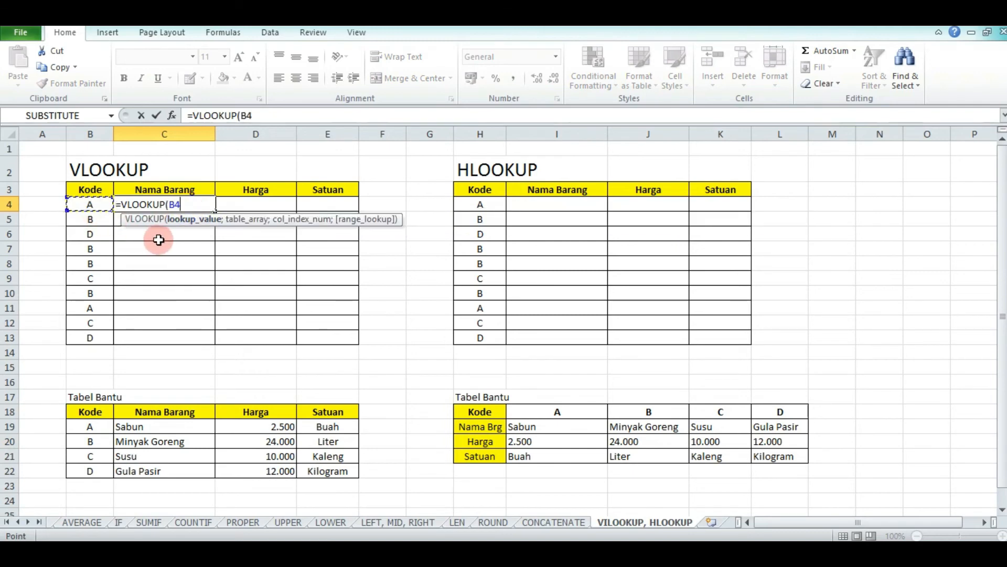
{"action": "type", "text": ";"}
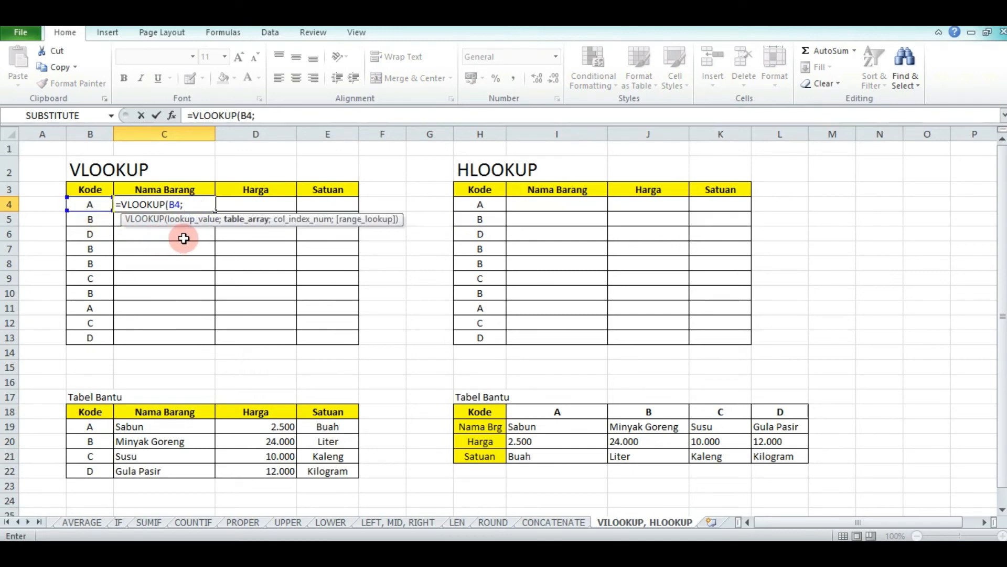
{"action": "left_click_drag", "start_coordinate": [90, 426], "coordinate": [331, 475]}
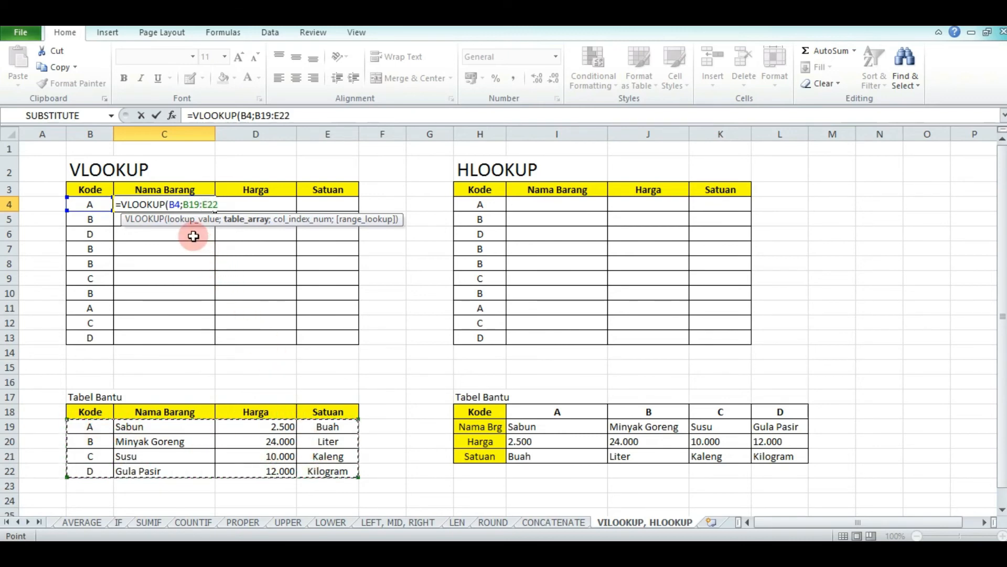
Make the table array in the C4 VLOOKUP formula absolute as $B$19:$E$22
{"action": "double_click", "coordinate": [190, 204]}
{"action": "key", "text": "F4"}
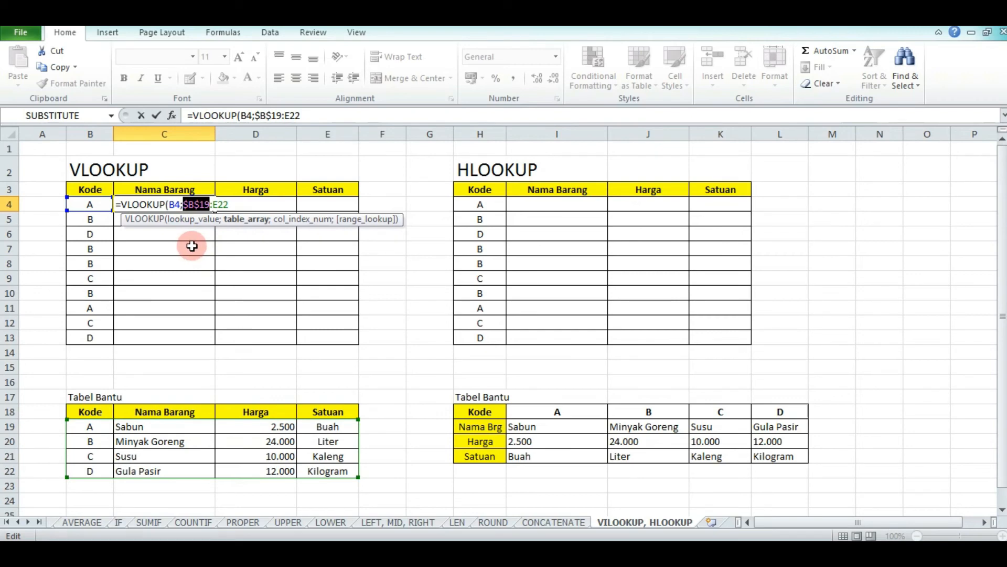
{"action": "left_click", "coordinate": [219, 204]}
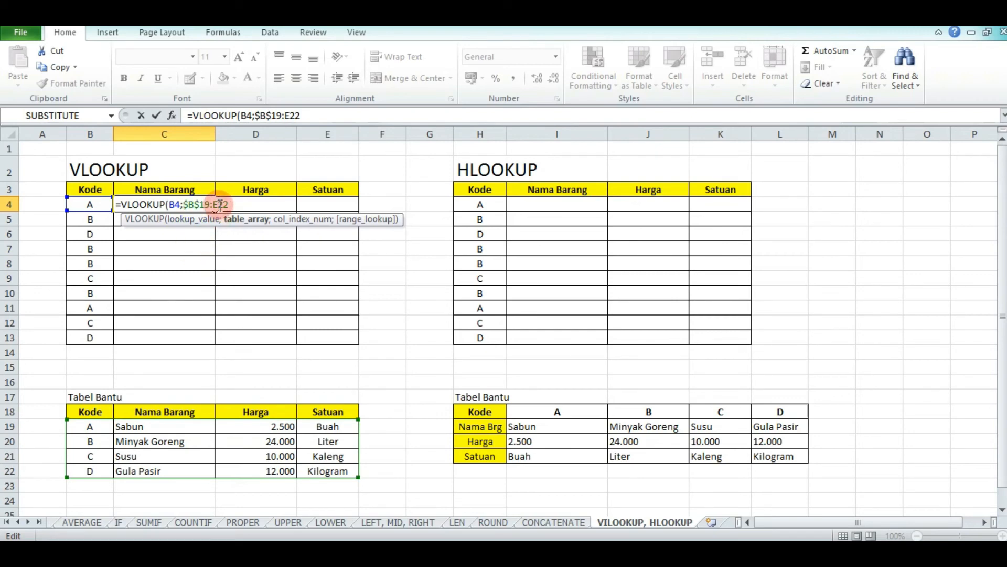
{"action": "key", "text": "F4"}
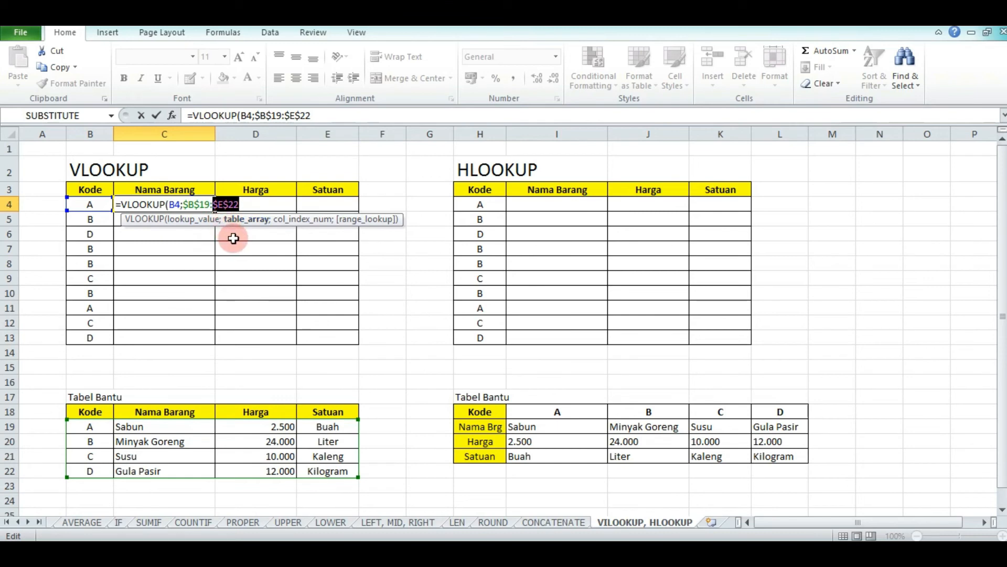
Complete the VLOOKUP formula in C4 with column index 2 and exact match FALSE
{"action": "left_click", "coordinate": [243, 205]}
{"action": "type", "text": ";"}
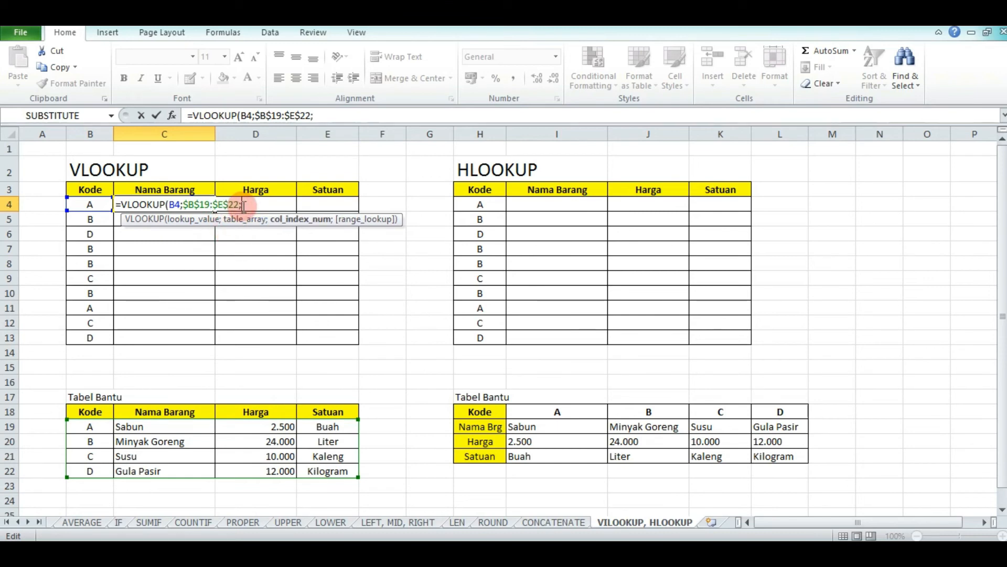
{"action": "type", "text": "2"}
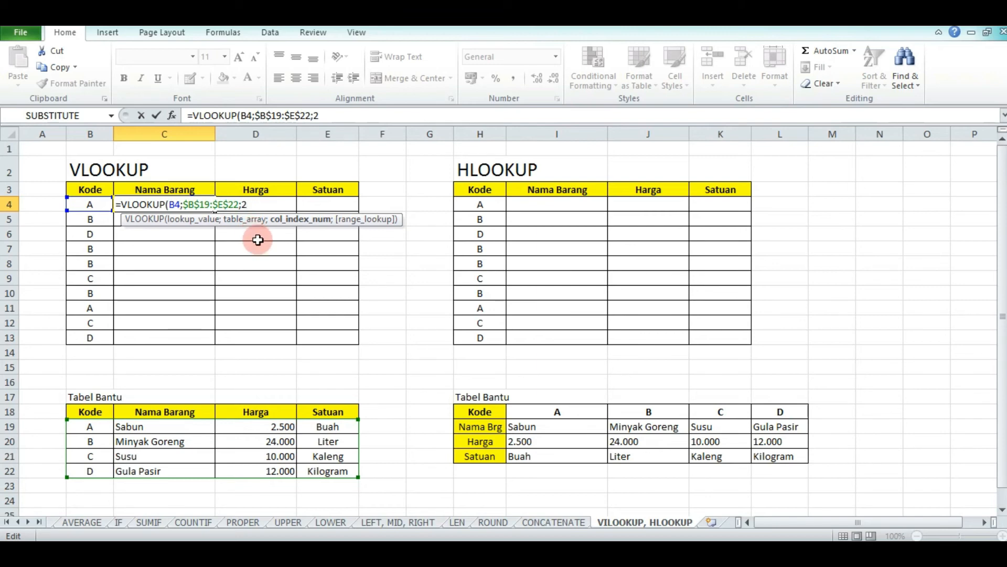
{"action": "type", "text": ";"}
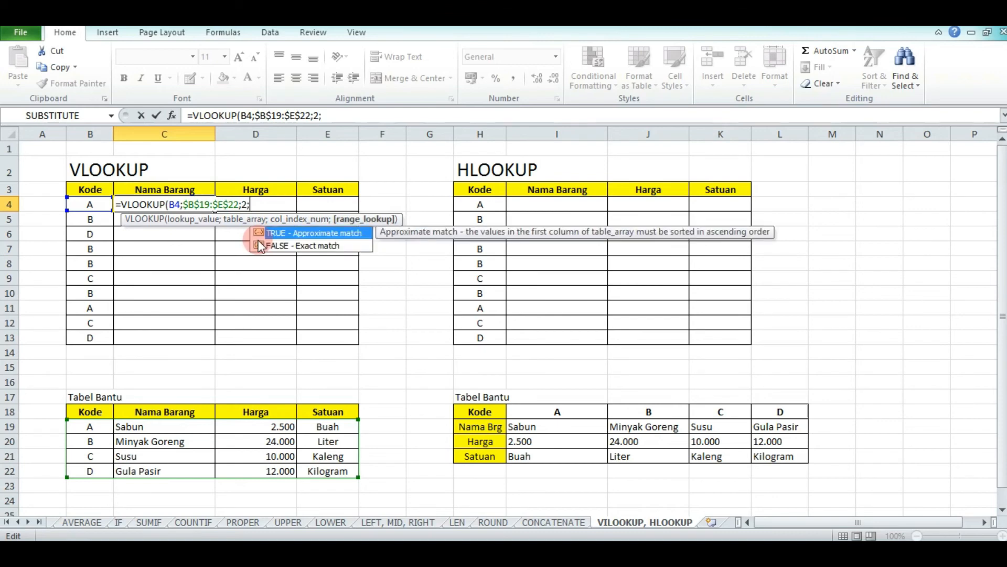
{"action": "type", "text": "FALSE"}
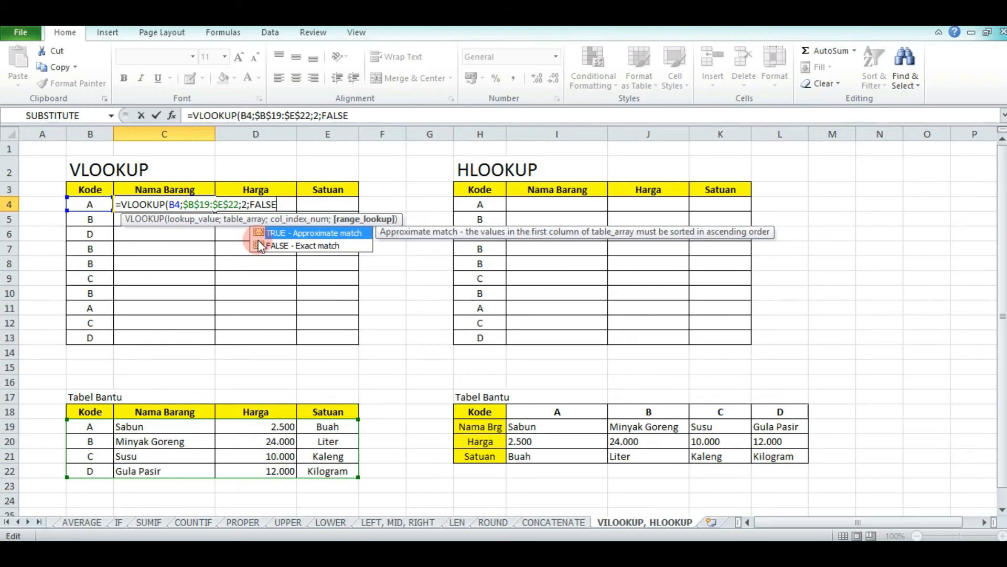
{"action": "key", "text": "Return"}
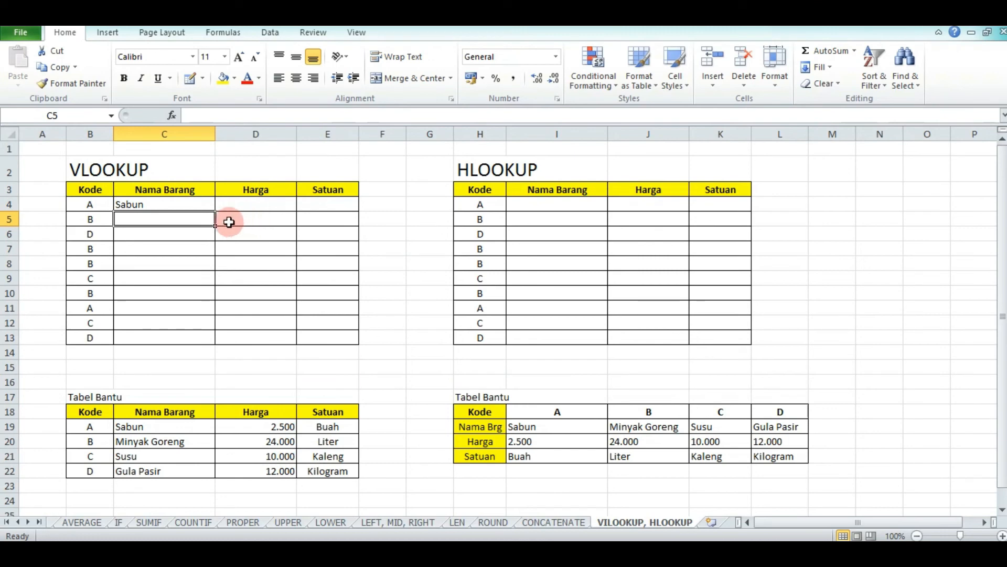
Copy the VLOOKUP formula from C4 to D4 under Harga, setting its lookup value to B4 and column index to 3
{"action": "left_click", "coordinate": [199, 202]}
{"action": "key", "text": "ctrl+c"}
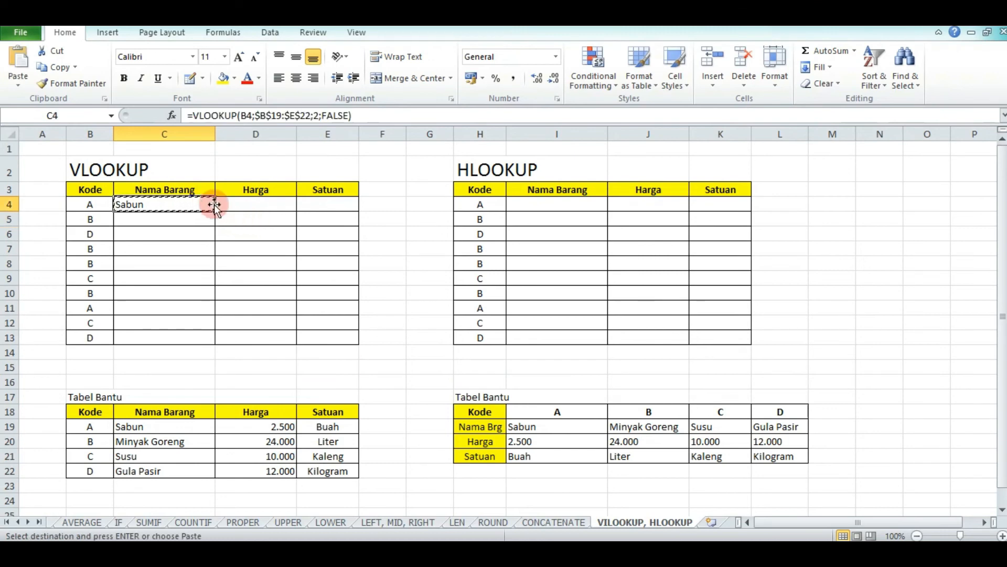
{"action": "left_click", "coordinate": [237, 205]}
{"action": "key", "text": "ctrl+v"}
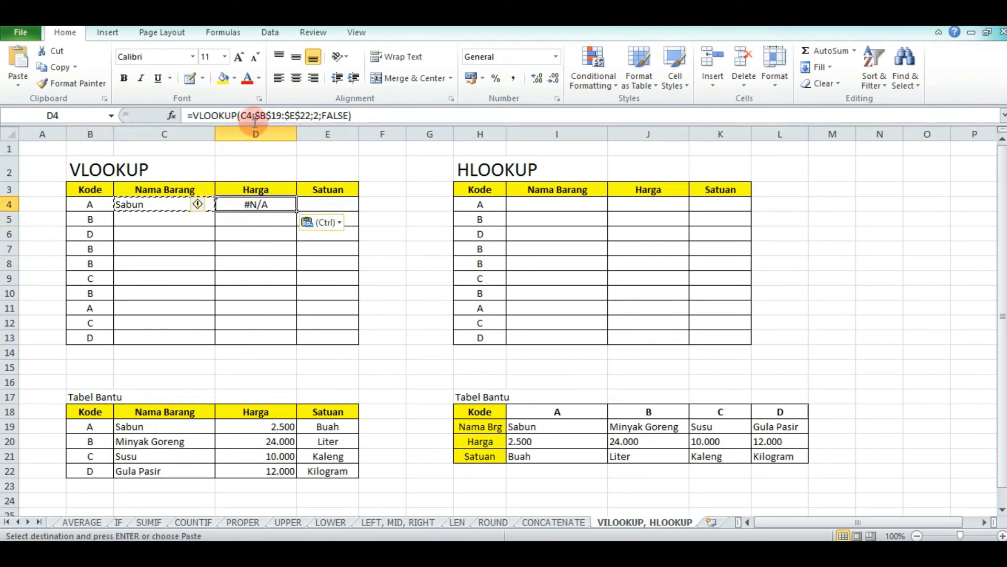
{"action": "left_click", "coordinate": [248, 117]}
{"action": "key", "text": "BackSpace"}
{"action": "type", "text": "B"}
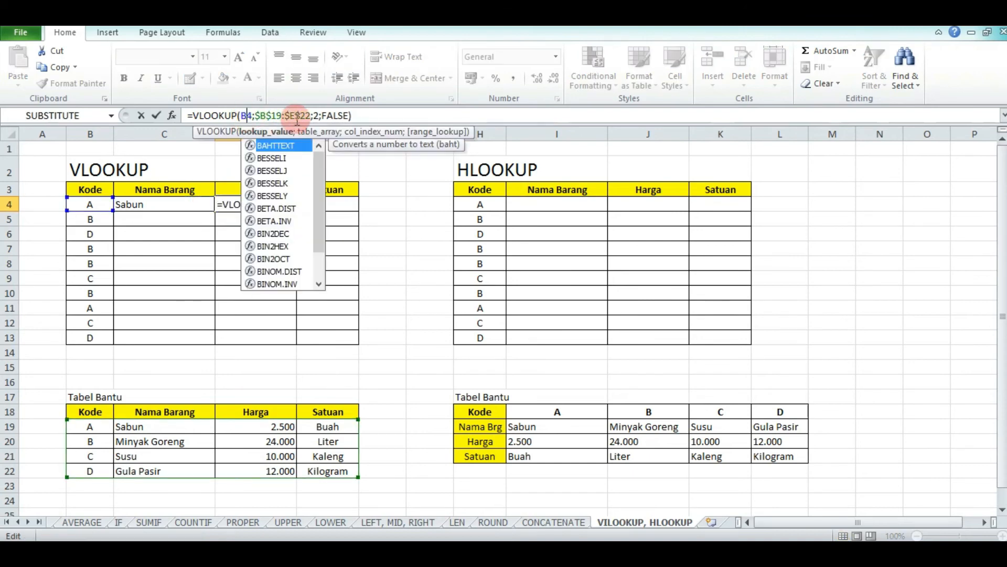
{"action": "left_click", "coordinate": [311, 114]}
{"action": "key", "text": "Delete"}
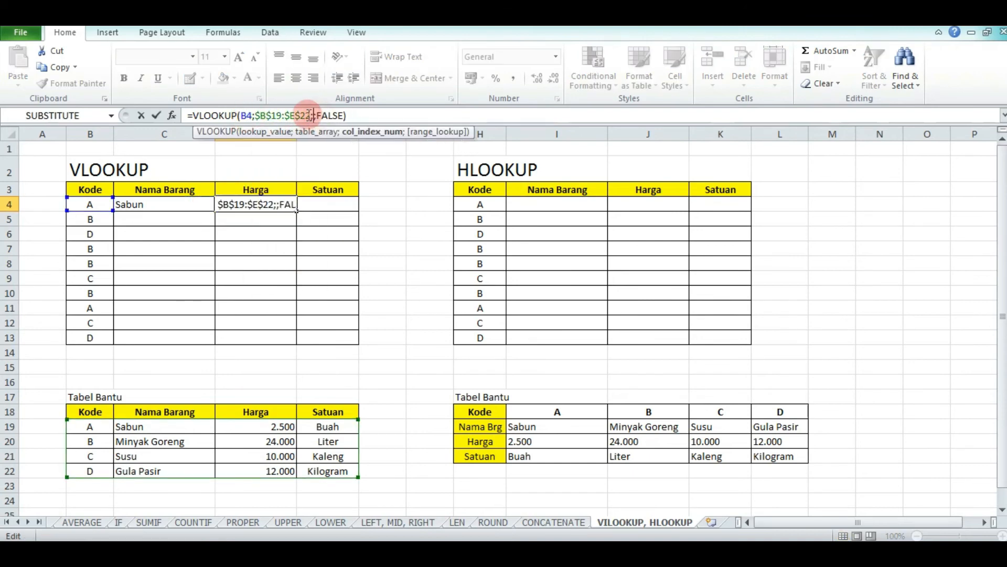
{"action": "type", "text": "3"}
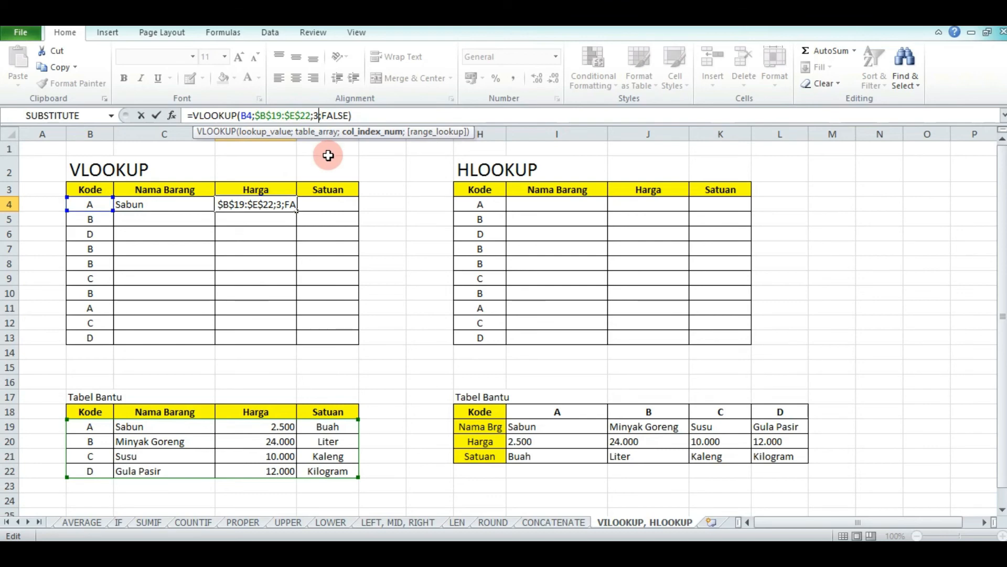
{"action": "key", "text": "Return"}
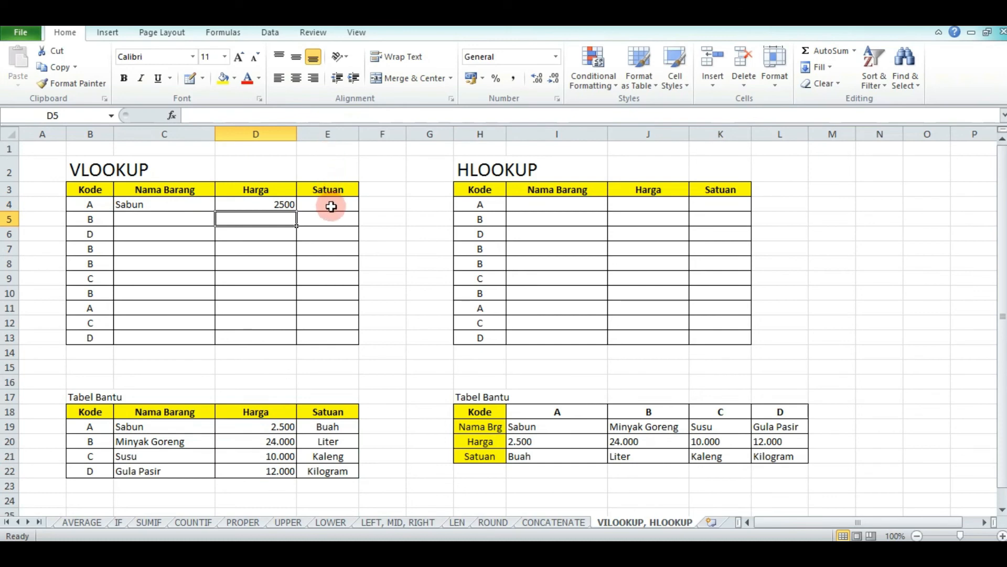
Copy the VLOOKUP formula from D4 to E4, setting its lookup value to B4 and its column index to the helper table's Satuan column
{"action": "left_click", "coordinate": [280, 206]}
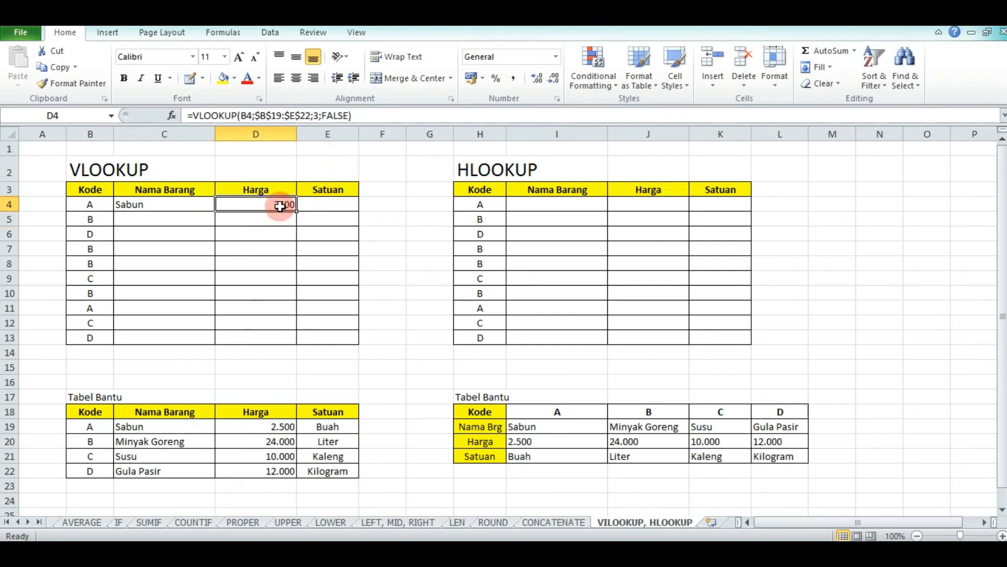
{"action": "key", "text": "ctrl+c"}
{"action": "left_click", "coordinate": [322, 206]}
{"action": "key", "text": "ctrl+v"}
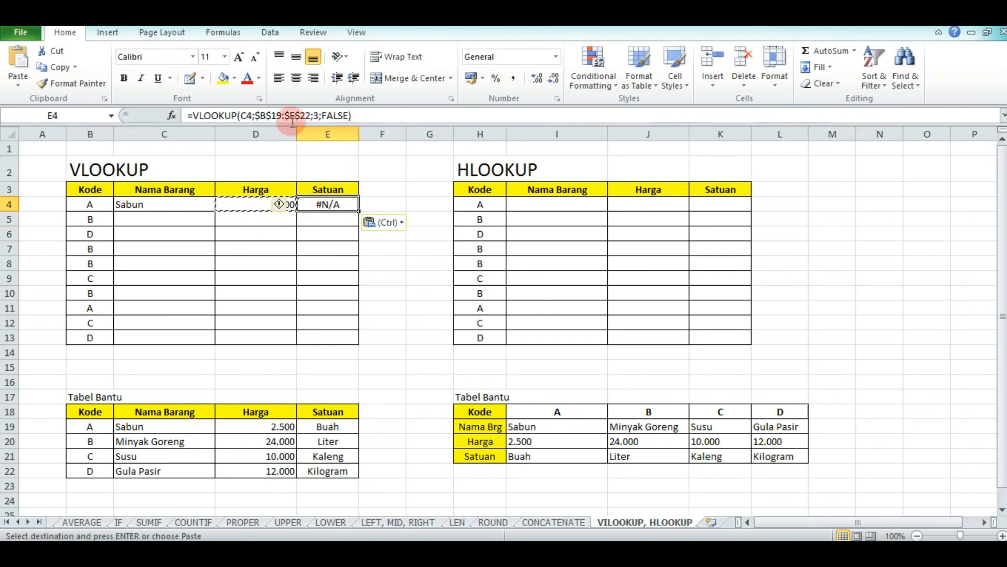
{"action": "left_click", "coordinate": [249, 115]}
{"action": "key", "text": "BackSpace"}
{"action": "type", "text": "B"}
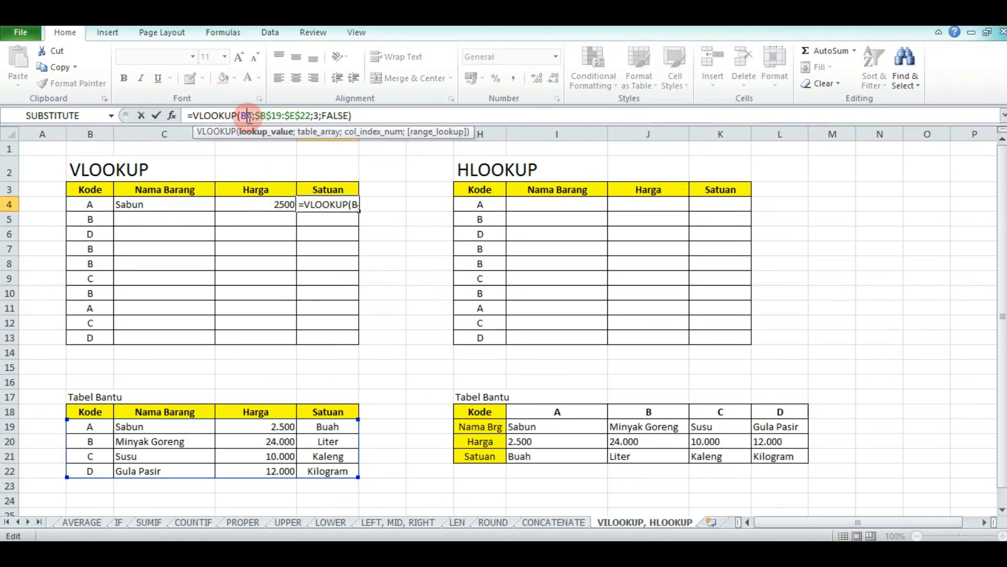
{"action": "left_click", "coordinate": [319, 115]}
{"action": "key", "text": "BackSpace"}
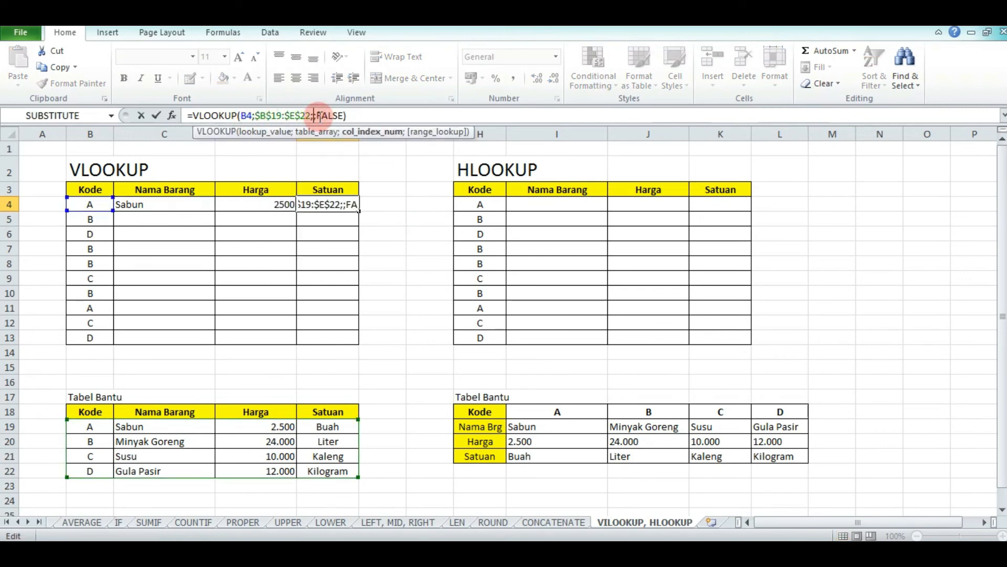
{"action": "type", "text": "2"}
{"action": "key", "text": "Return"}
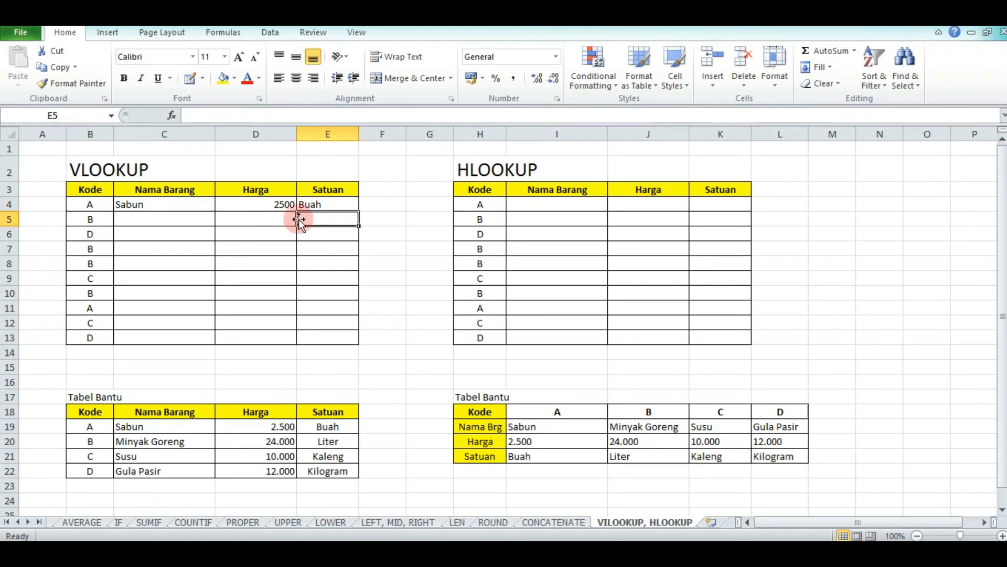
Fill the VLOOKUP formulas in C4:E4 down through row 13 of the VLOOKUP table
{"action": "left_click", "coordinate": [166, 204]}
{"action": "left_click_drag", "start_coordinate": [166, 204], "coordinate": [346, 362]}
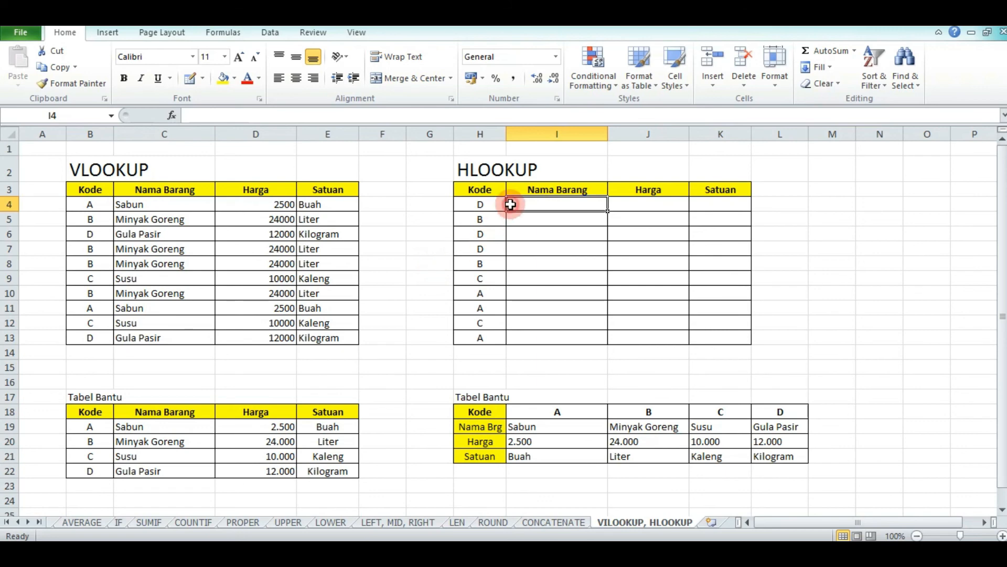
Start an HLOOKUP formula in I4 with lookup value H4 and the helper table range I18:L21 as table array
{"action": "type", "text": "=H"}
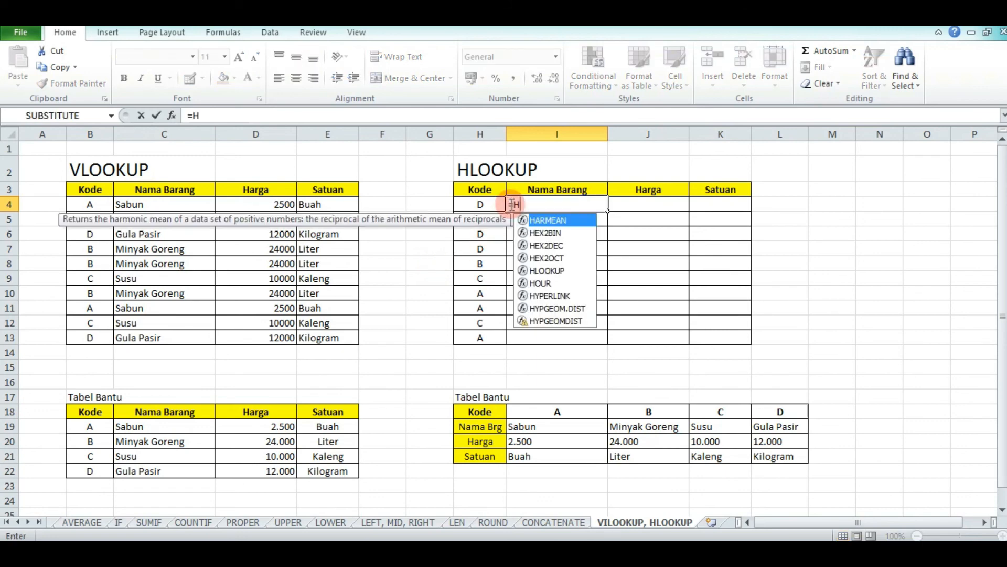
{"action": "type", "text": "LOOKUP("}
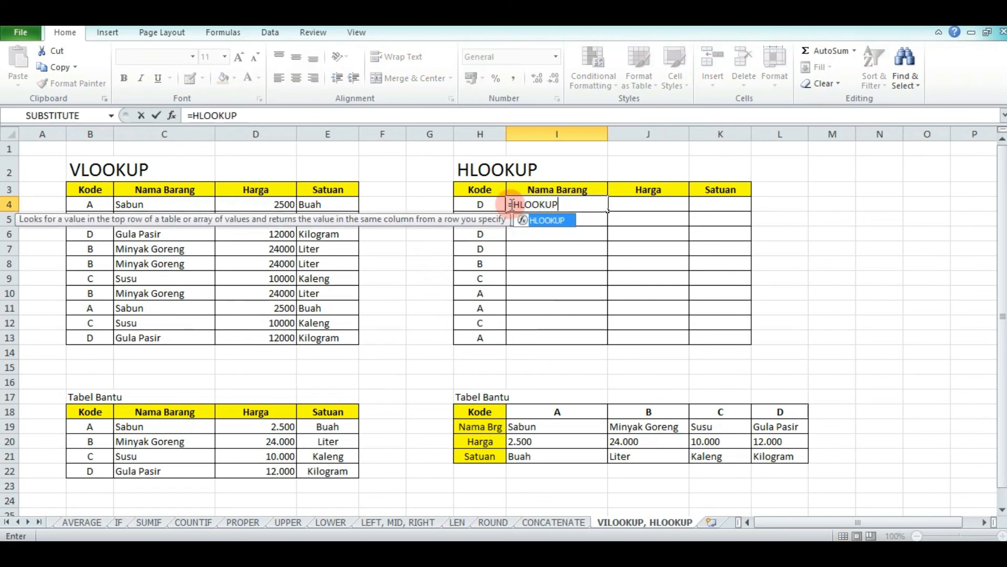
{"action": "left_click", "coordinate": [492, 209]}
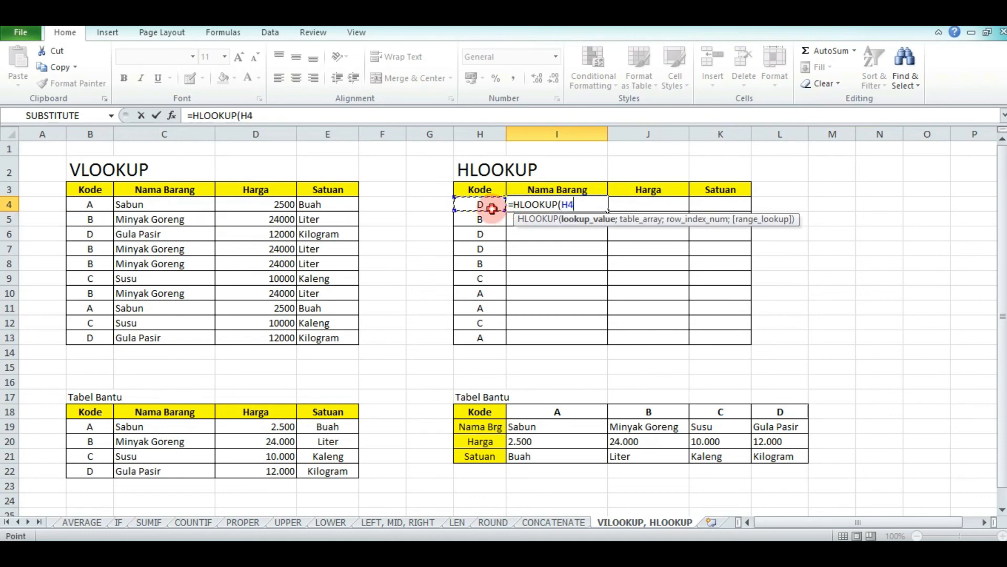
{"action": "type", "text": ";"}
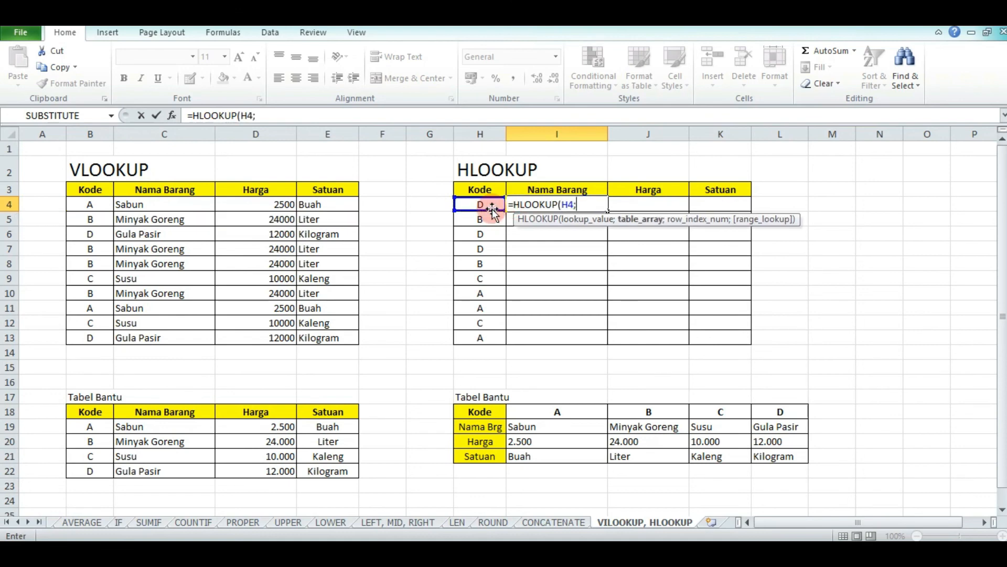
{"action": "left_click", "coordinate": [549, 410]}
{"action": "left_click_drag", "start_coordinate": [548, 410], "coordinate": [766, 456]}
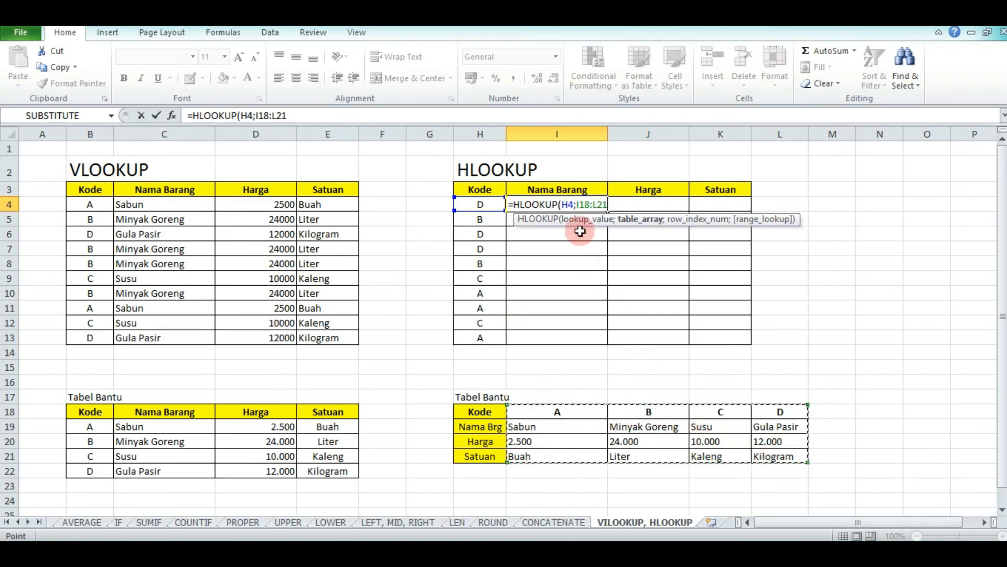
Make the table array in the I4 formula absolute as $I$18:$L$21
{"action": "left_click", "coordinate": [581, 205]}
{"action": "key", "text": "F4"}
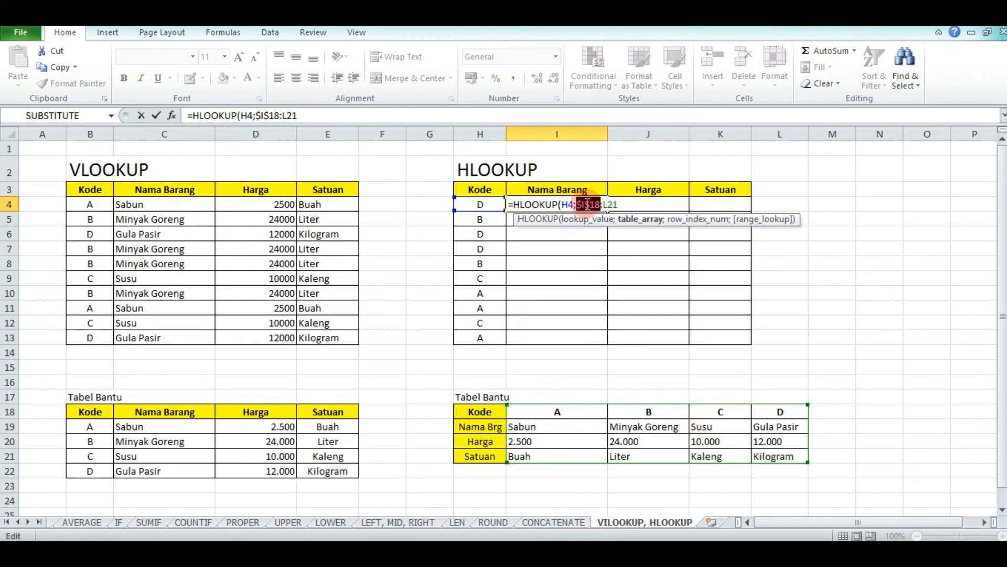
{"action": "left_click", "coordinate": [603, 205]}
{"action": "key", "text": "F4"}
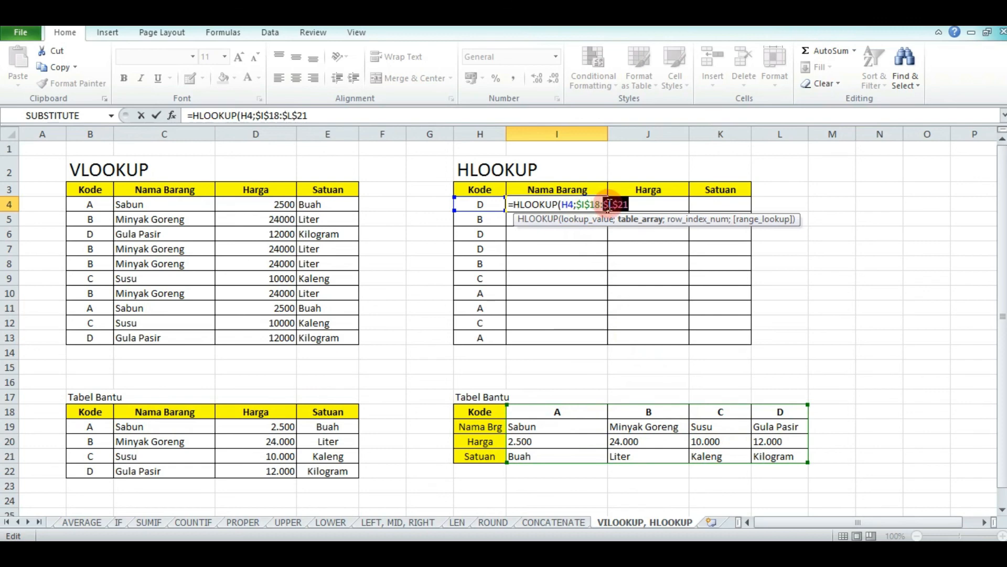
{"action": "left_click", "coordinate": [636, 205]}
Complete the HLOOKUP formula in I4 with row index 2 and exact match FALSE
{"action": "type", "text": ";"}
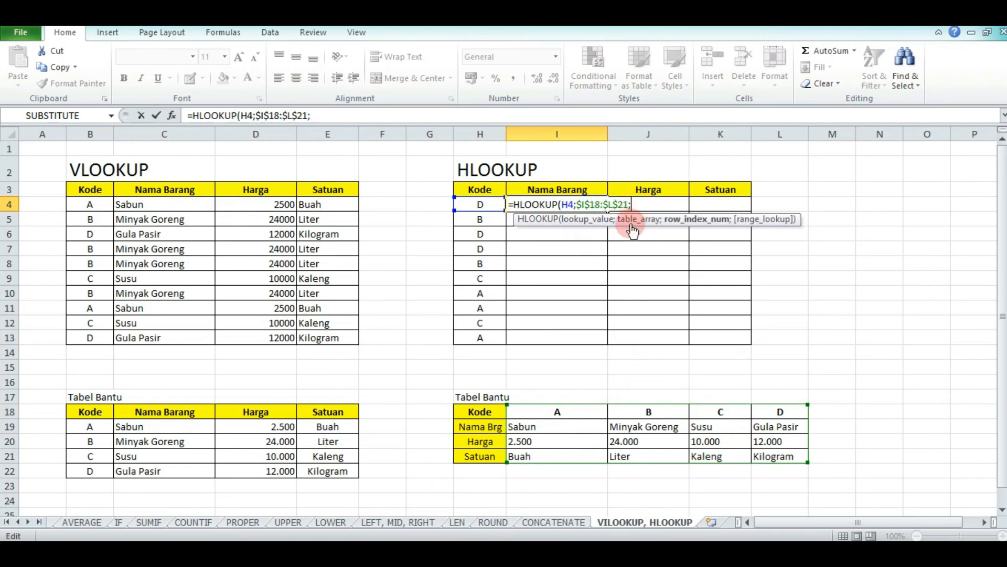
{"action": "type", "text": "2"}
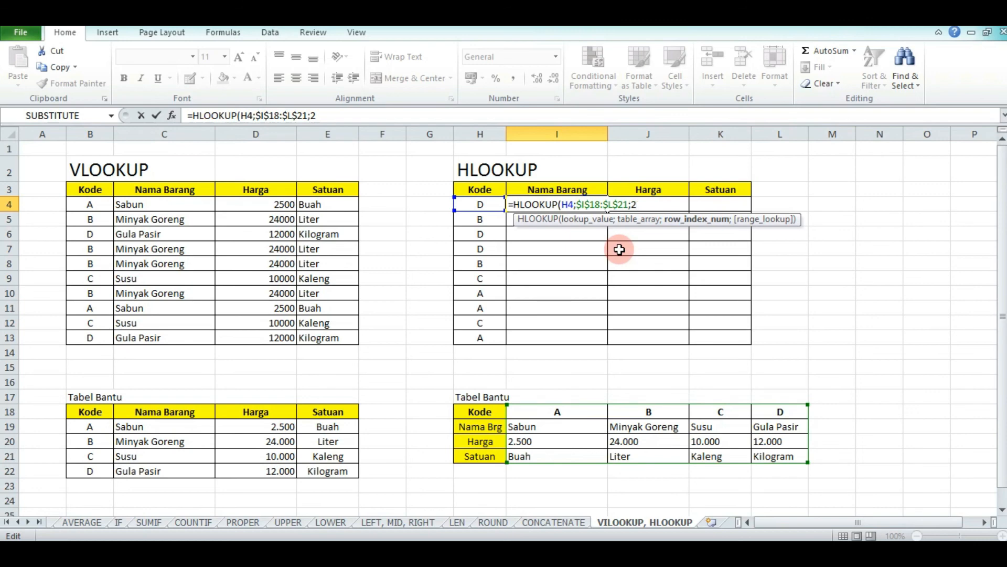
{"action": "type", "text": ";"}
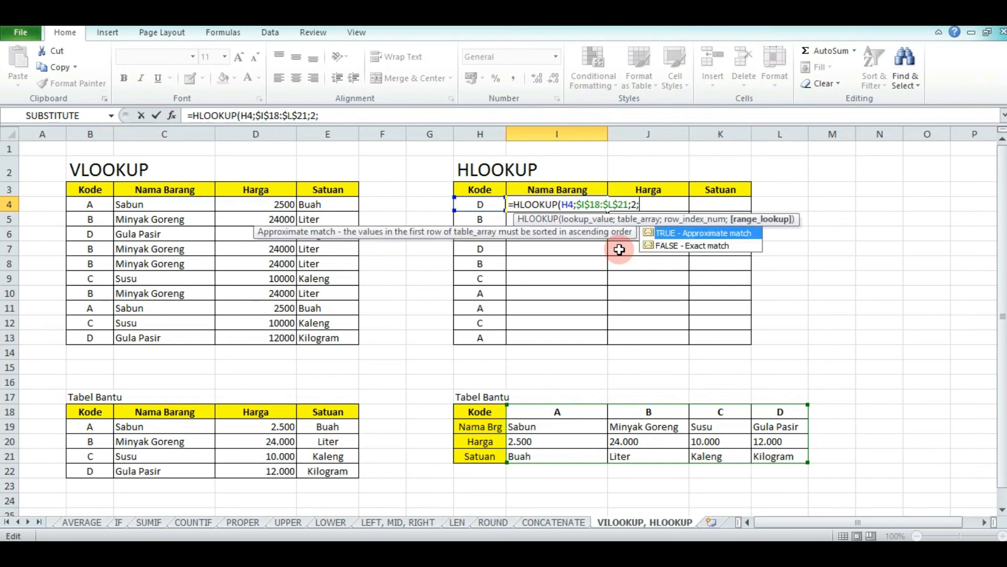
{"action": "type", "text": "FALSE"}
{"action": "key", "text": "Return"}
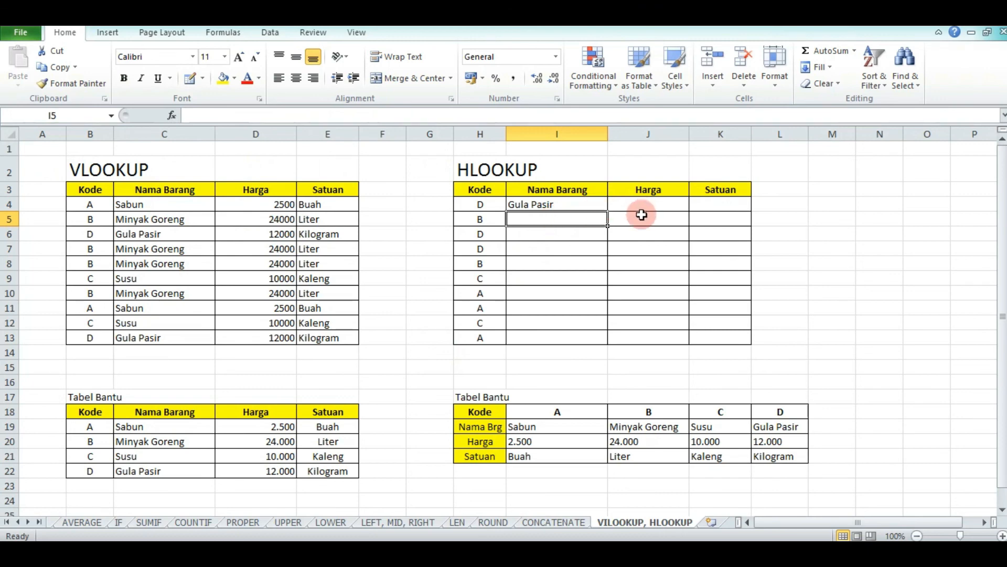
Copy the HLOOKUP formula from I4 to J4 under Harga, setting its lookup value to H4 and row index to 3
{"action": "left_click", "coordinate": [585, 205]}
{"action": "key", "text": "ctrl+c"}
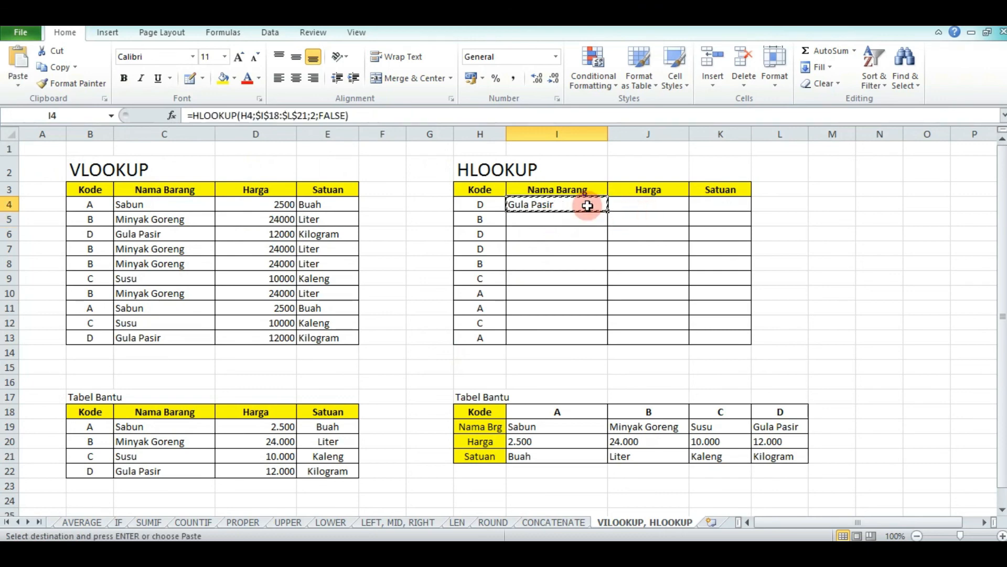
{"action": "left_click", "coordinate": [628, 206]}
{"action": "key", "text": "ctrl+v"}
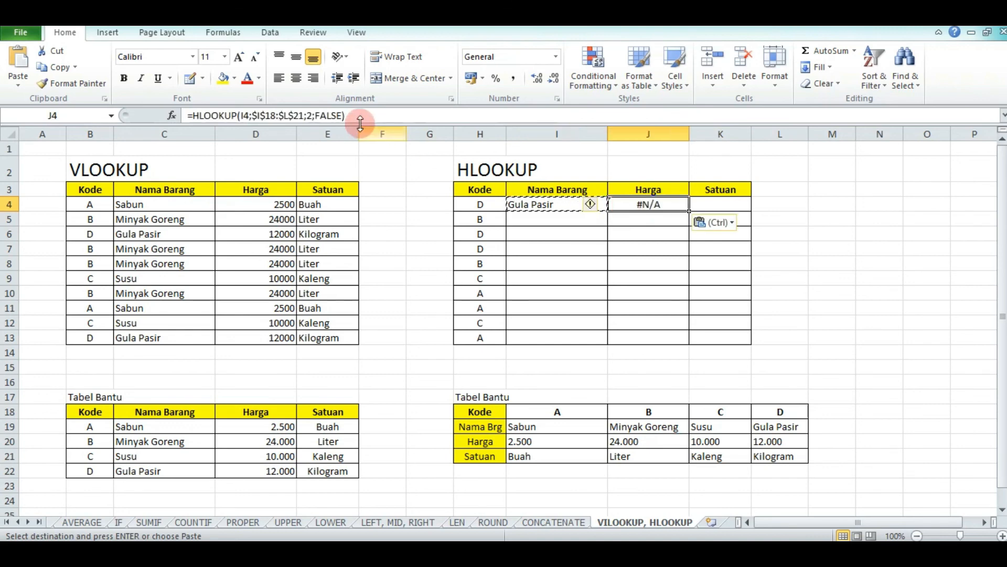
{"action": "left_click", "coordinate": [246, 115]}
{"action": "key", "text": "BackSpace"}
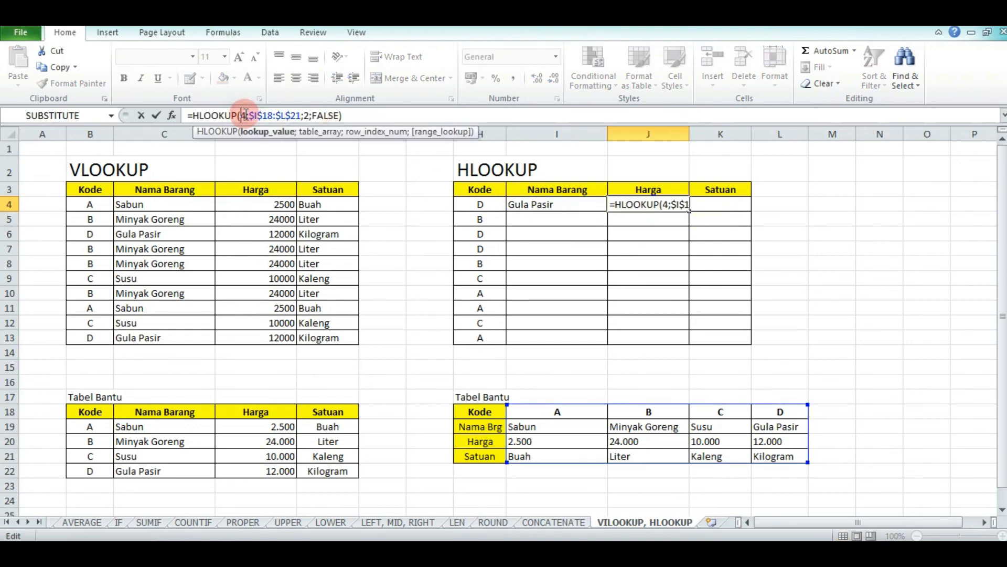
{"action": "type", "text": "H"}
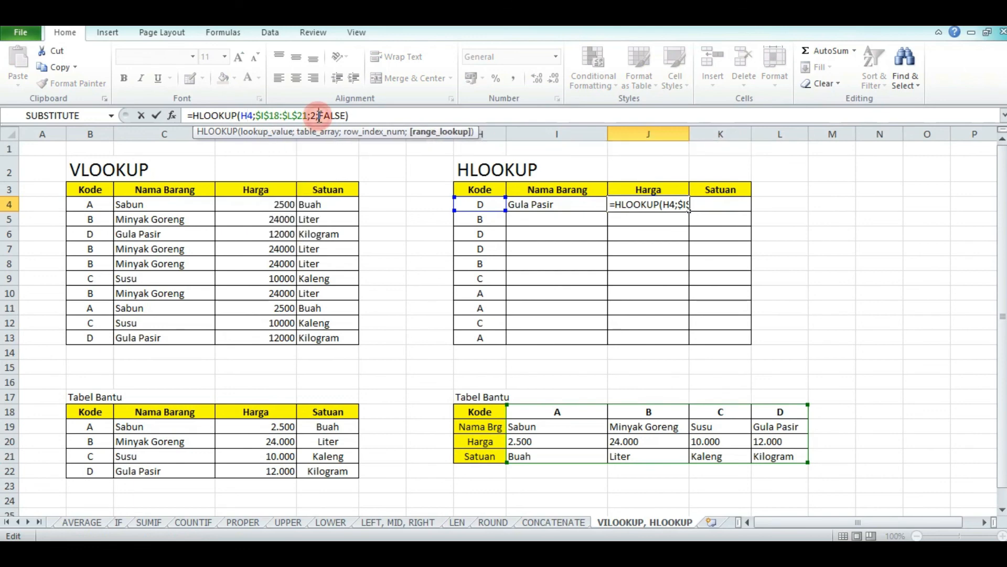
{"action": "left_click", "coordinate": [319, 116]}
{"action": "key", "text": "BackSpace"}
{"action": "type", "text": "3"}
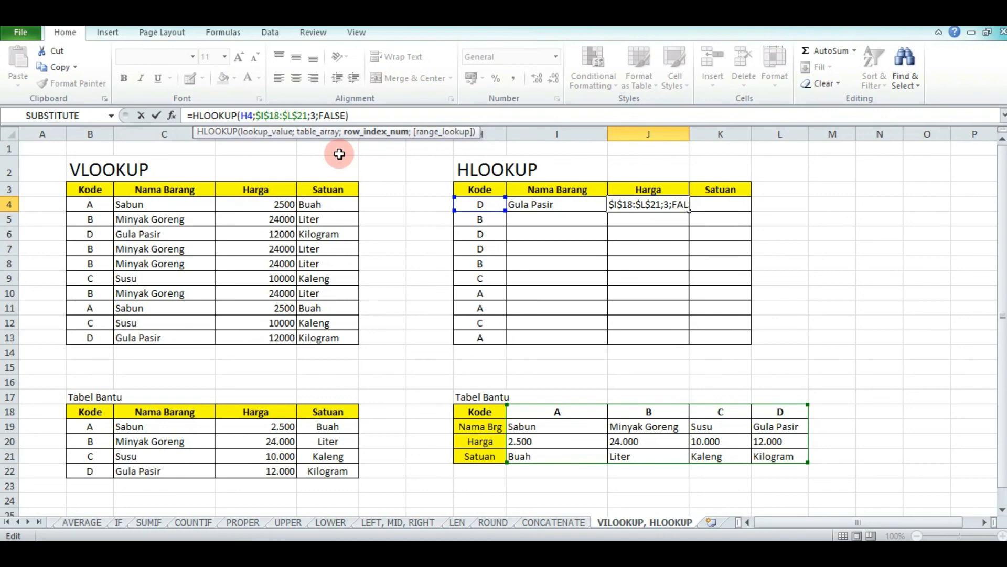
{"action": "key", "text": "Return"}
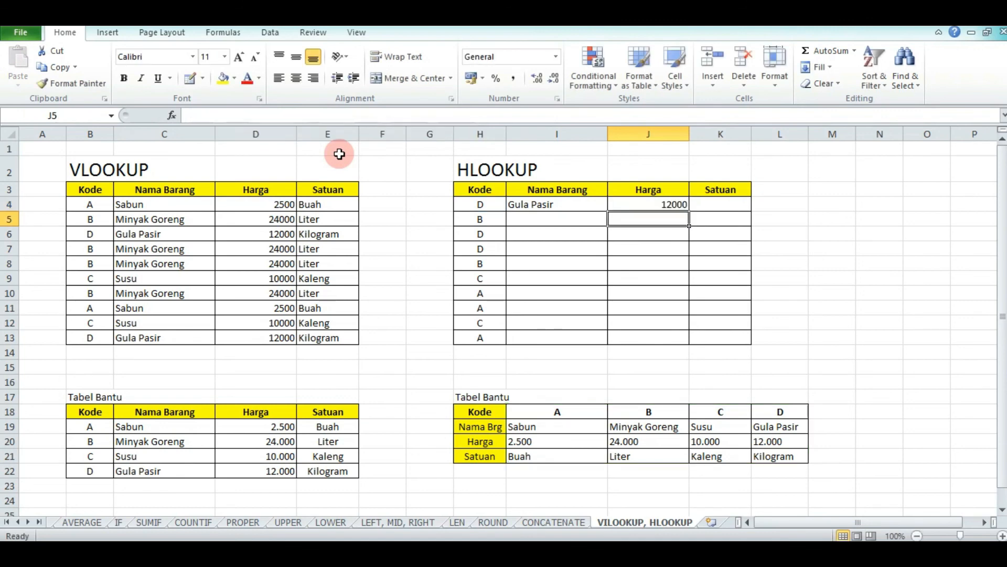
Copy the HLOOKUP formula from J4 to K4 under Satuan, setting its lookup value to H4 and row index to 4
{"action": "left_click", "coordinate": [650, 204]}
{"action": "key", "text": "ctrl+c"}
{"action": "left_click", "coordinate": [719, 204]}
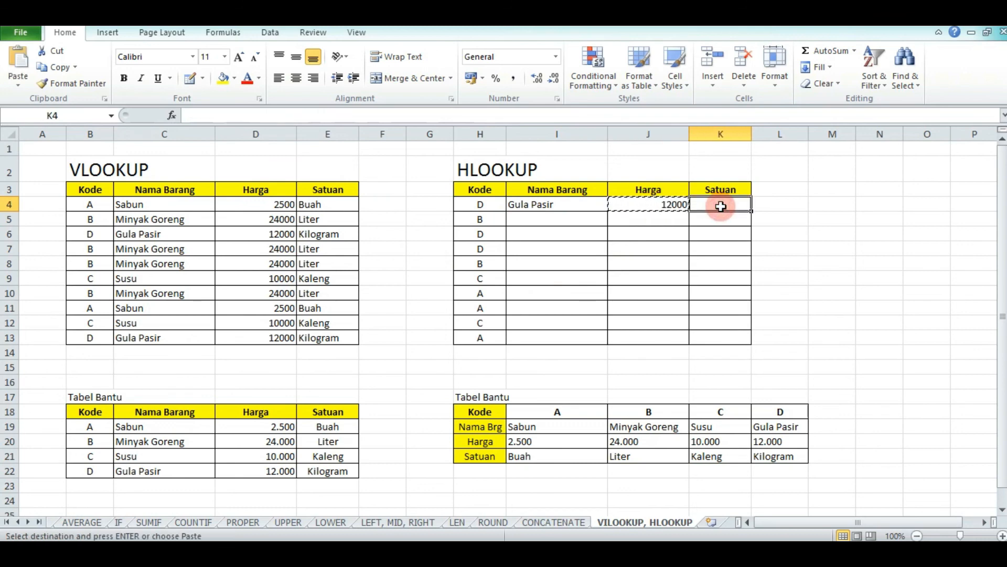
{"action": "key", "text": "ctrl+v"}
{"action": "left_click", "coordinate": [243, 116]}
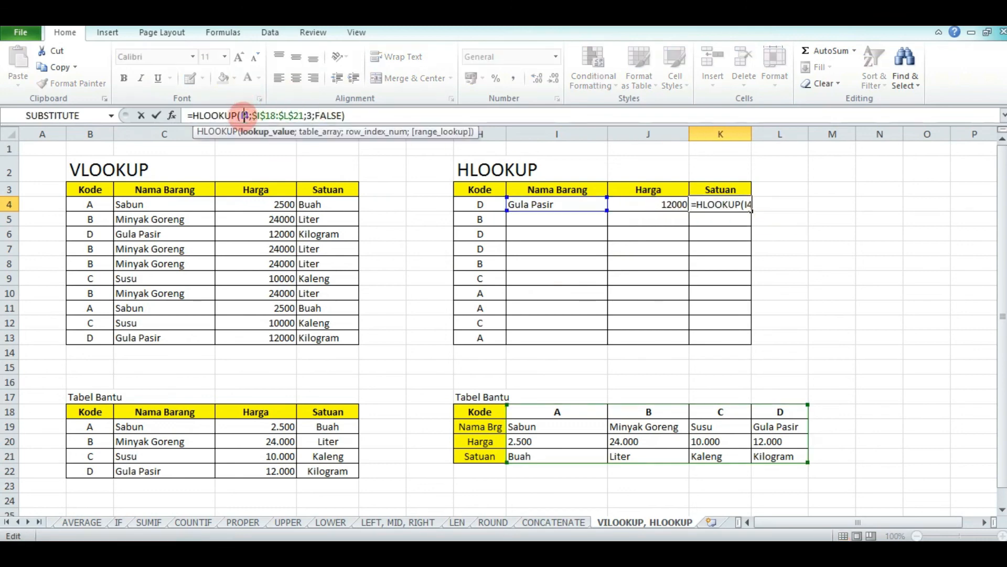
{"action": "type", "text": "H"}
{"action": "left_click", "coordinate": [317, 115]}
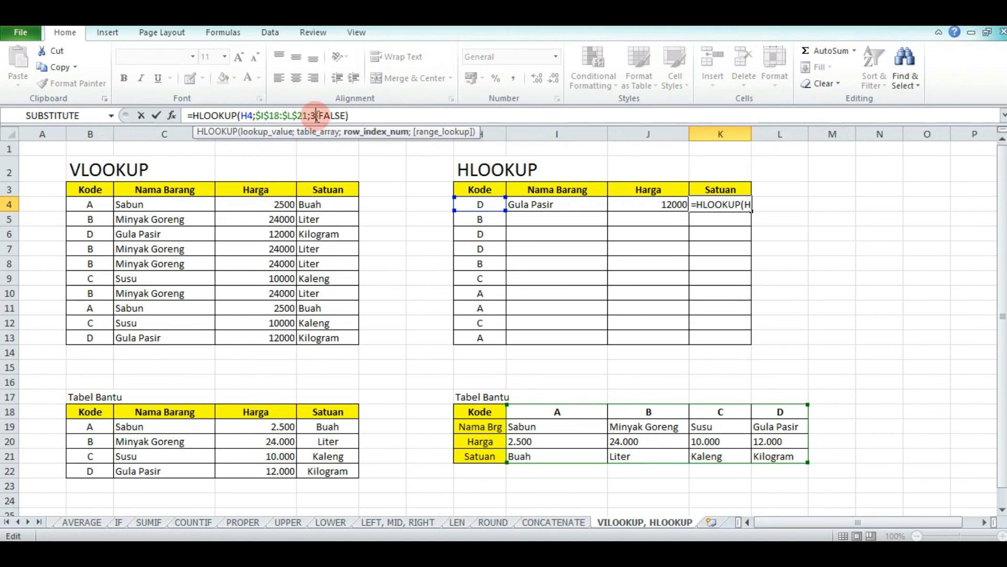
{"action": "key", "text": "BackSpace"}
{"action": "type", "text": "4"}
{"action": "key", "text": "Return"}
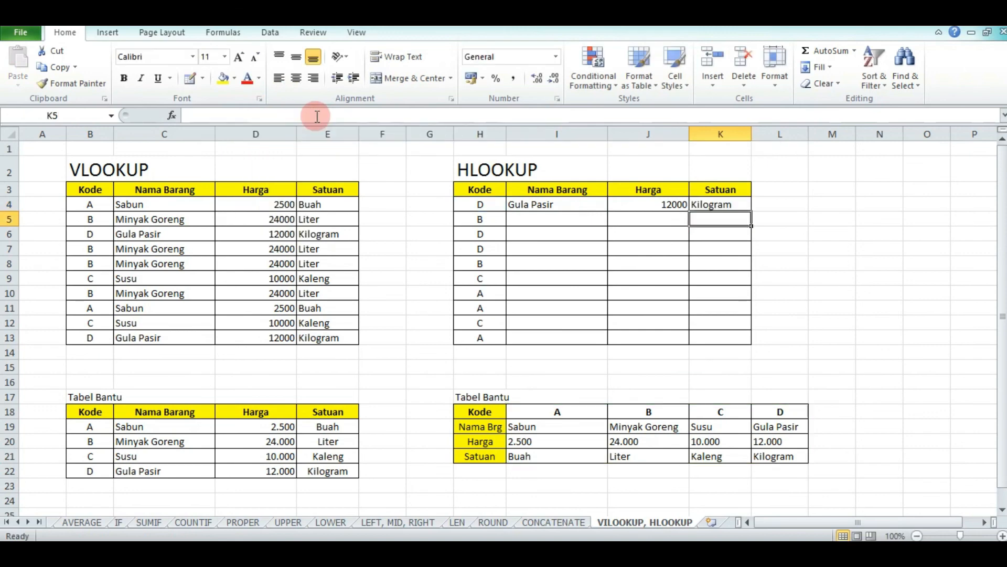
Fill the HLOOKUP formulas in I4:K4 down through row 13 of the HLOOKUP table
{"action": "left_click", "coordinate": [537, 206]}
{"action": "key", "text": "shift+Right"}
{"action": "key", "text": "shift+Right"}
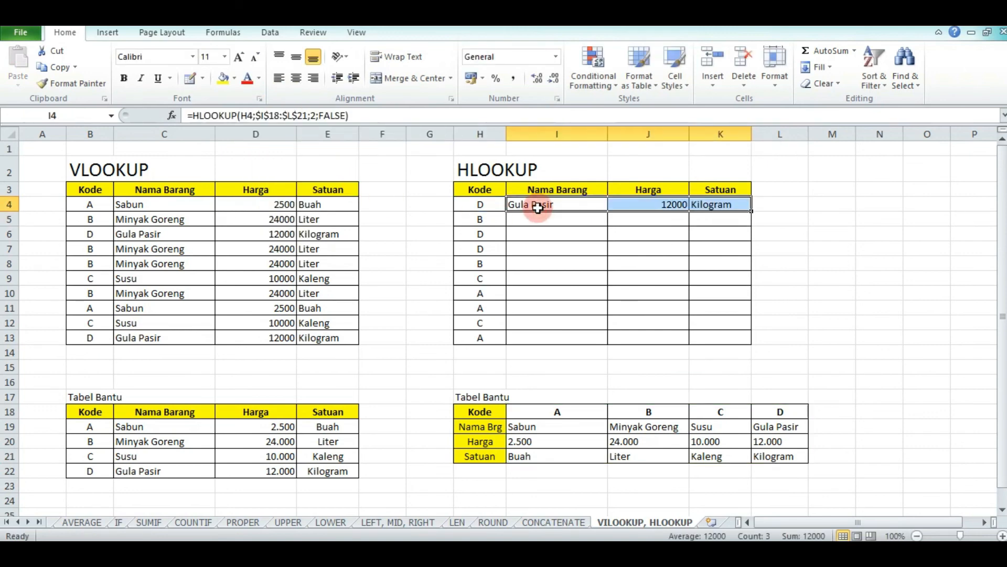
{"action": "left_click_drag", "start_coordinate": [752, 210], "coordinate": [754, 343]}
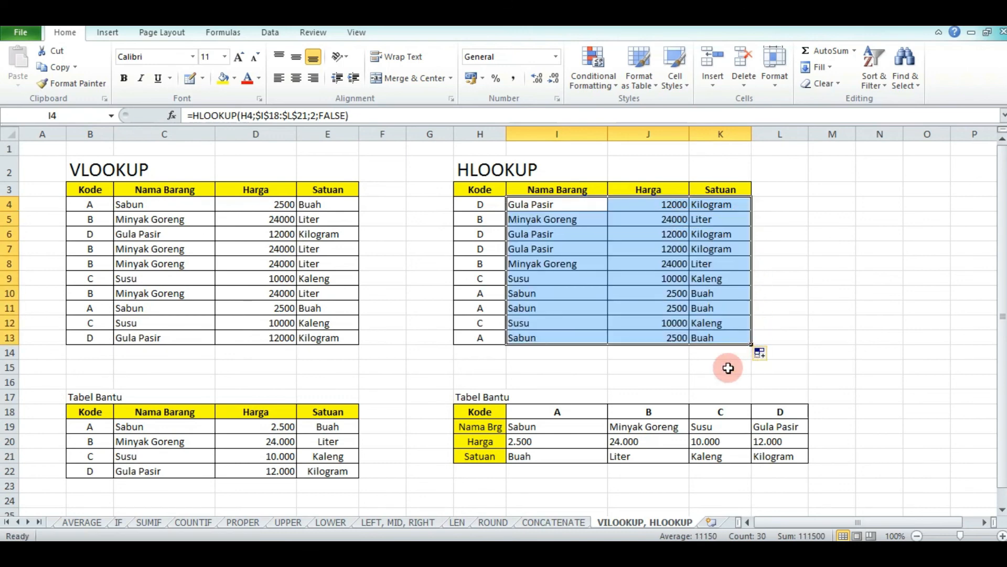